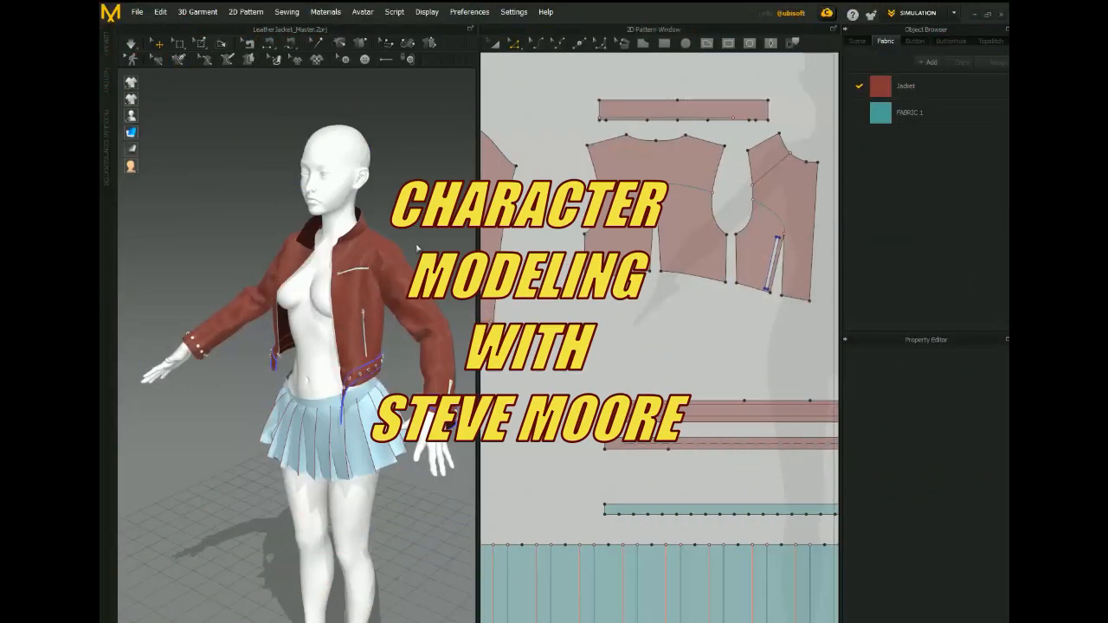
- Select the internal style lines on the jacket's back panel and both front panels and examine where they fall on the garment
right_click_drag(417, 248, 489, 245)
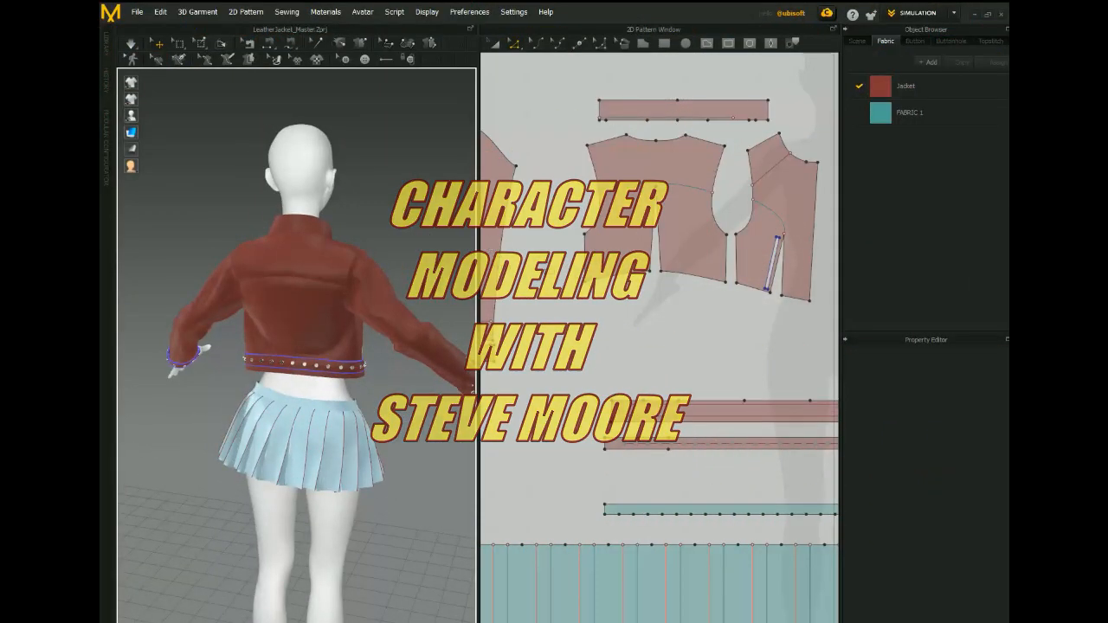
right_click_drag(636, 309, 658, 349)
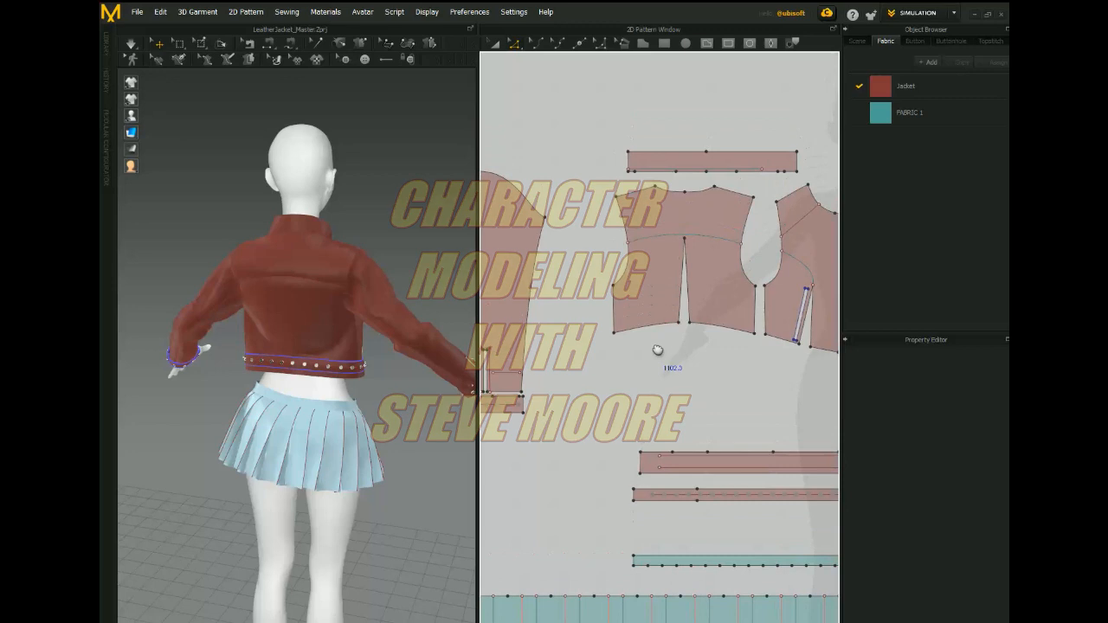
left_click(660, 239)
right_click_drag(446, 273, 154, 258)
middle_click_drag(731, 406, 622, 421)
left_click(810, 231)
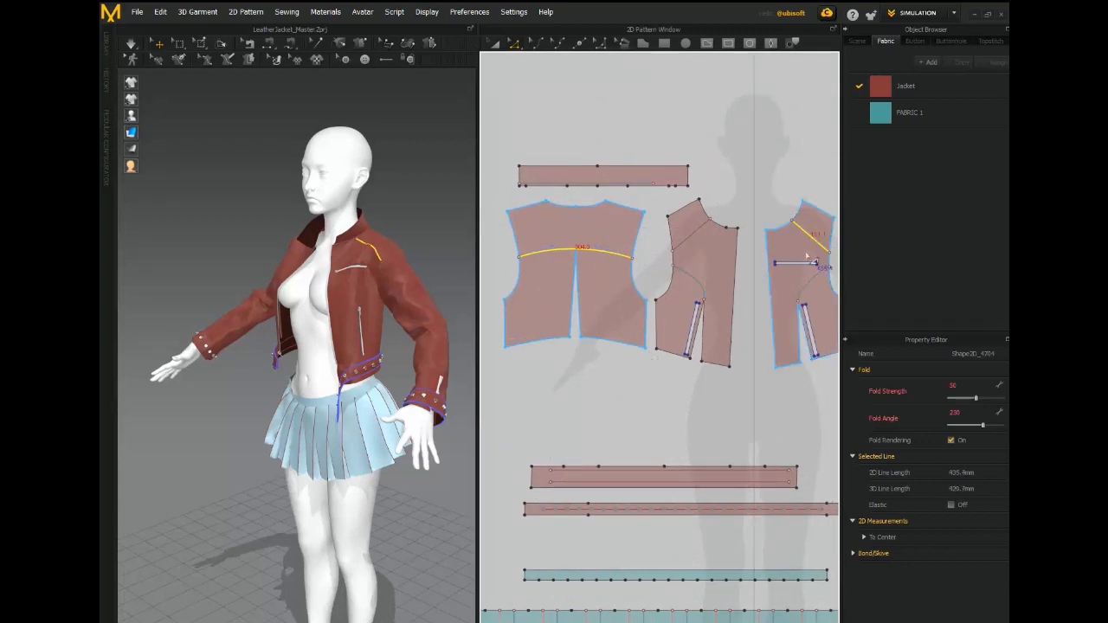
left_click(810, 284, "shift")
left_click(682, 271, "shift")
left_click(686, 242, "shift")
right_click_drag(445, 228, 560, 232)
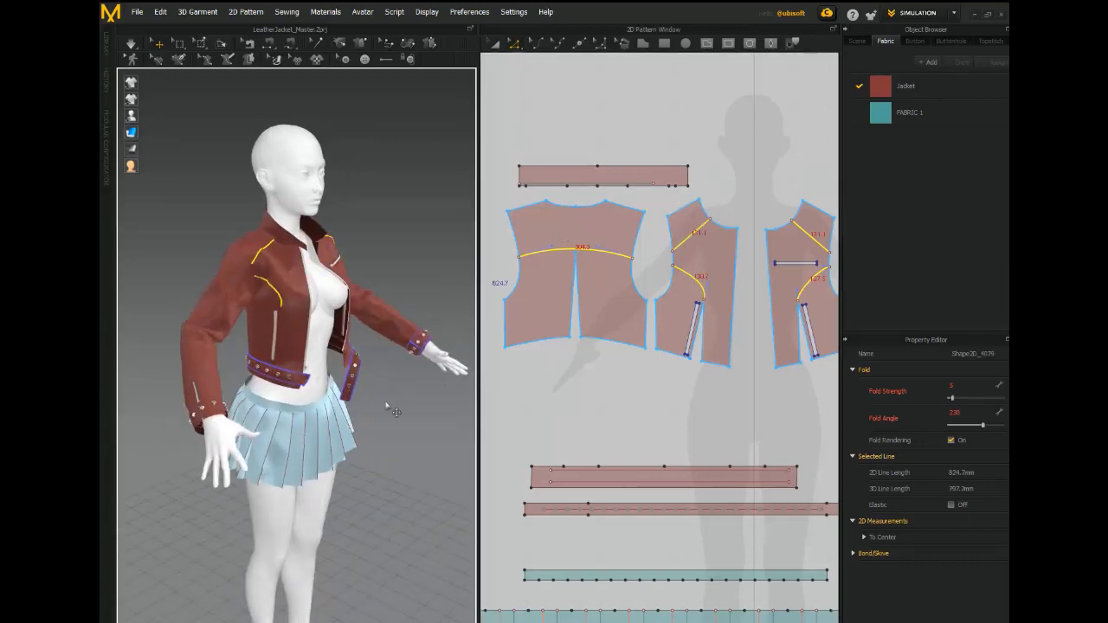
scroll(390, 452, "up", 5)
right_click_drag(386, 448, 281, 500)
scroll(276, 500, "down", 3)
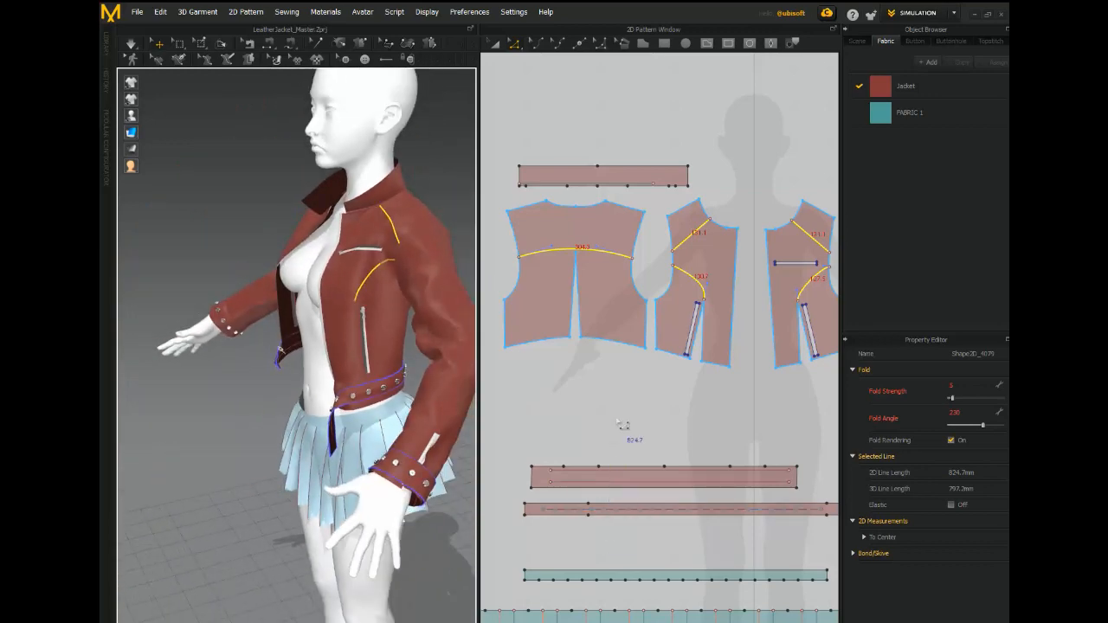
- Select the internal lines on the belt strip and the waistband piece and inspect them on the jacket, ending with nothing selected
scroll(625, 407, "down", 2)
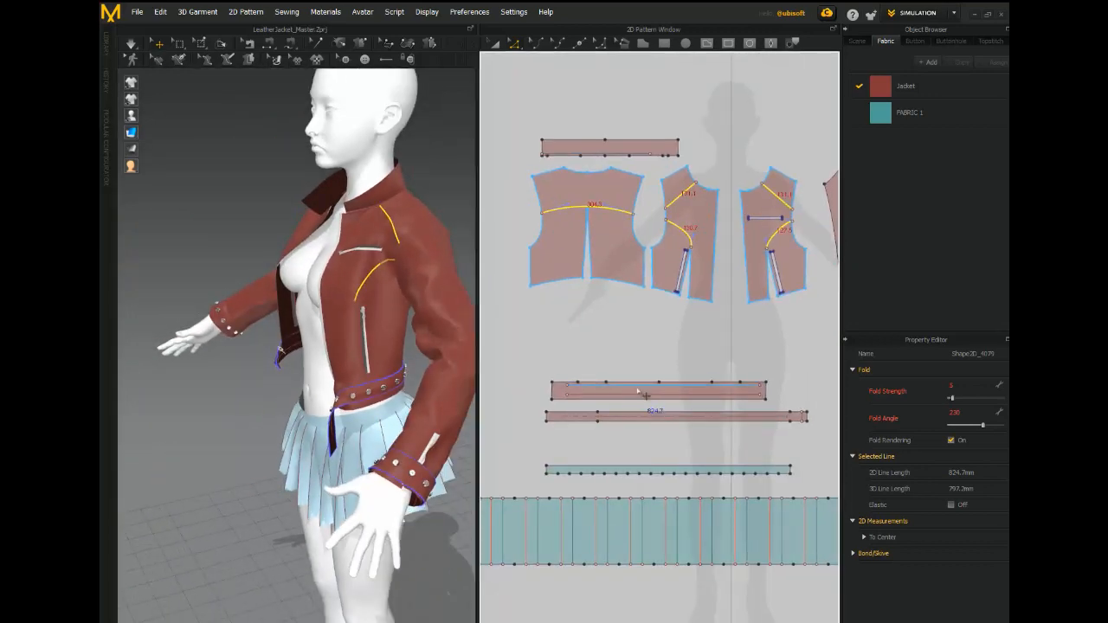
mouse_move(638, 391)
left_click(629, 374)
left_click(634, 392)
mouse_move(633, 392)
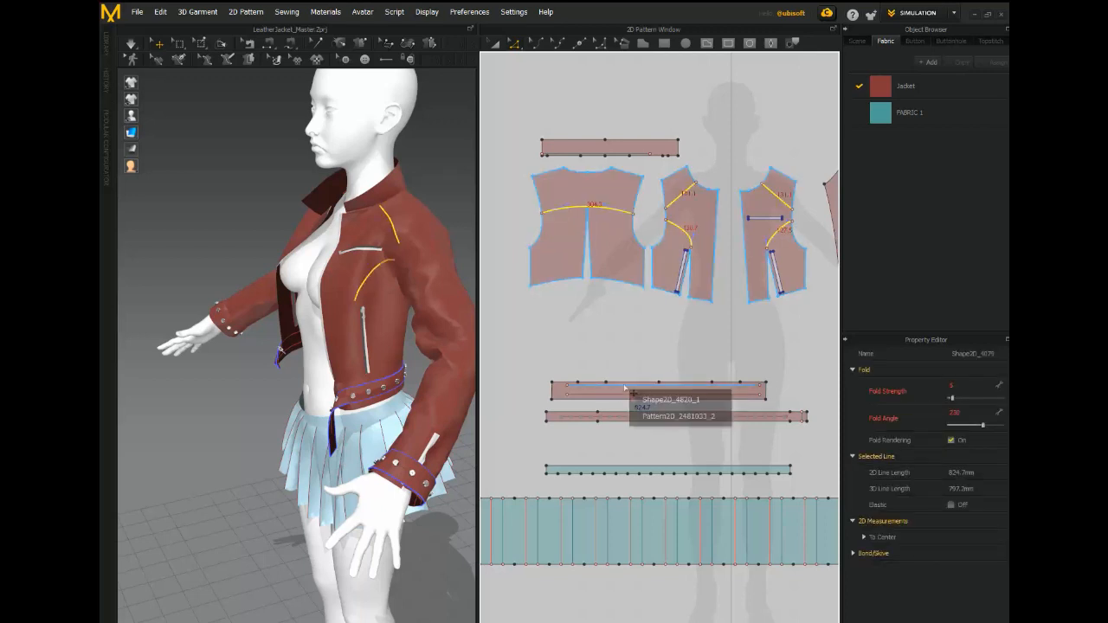
left_click(542, 103)
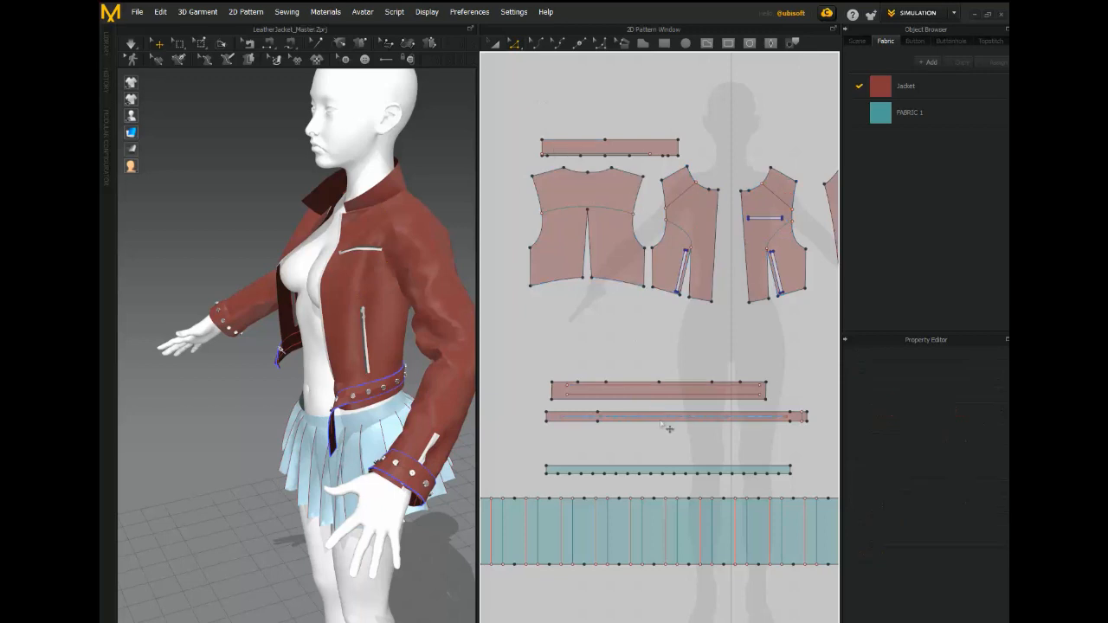
left_click(657, 422)
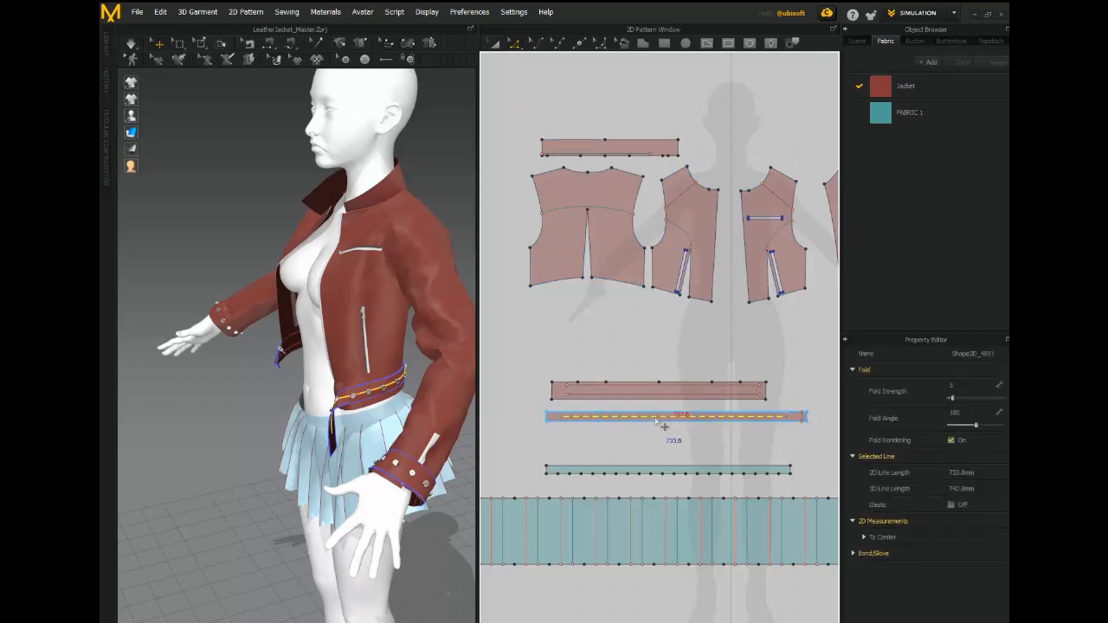
left_click(669, 404)
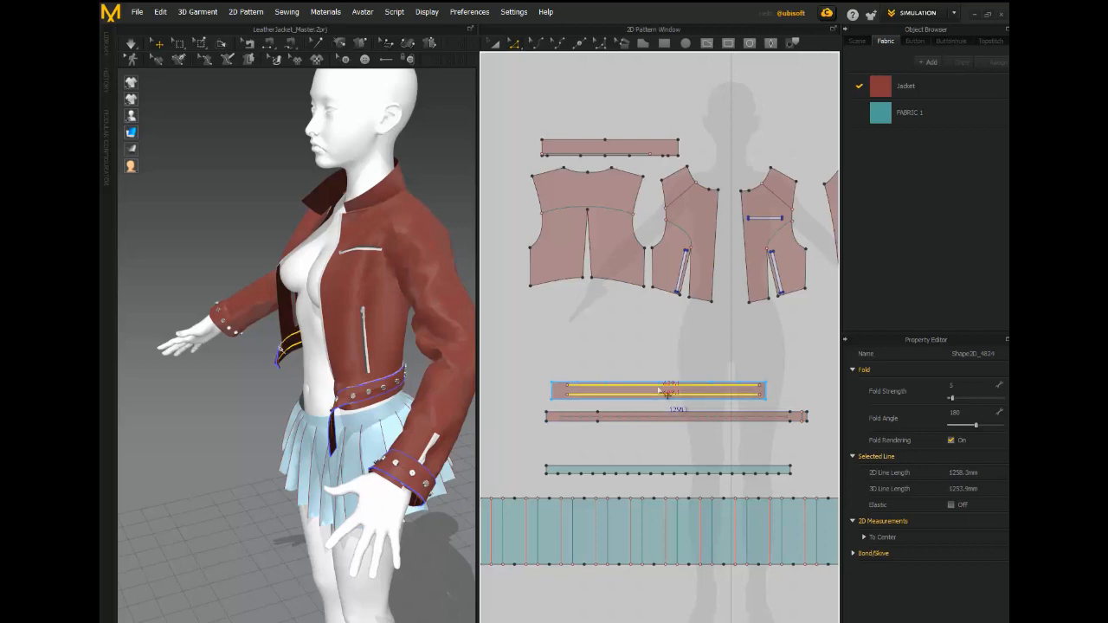
mouse_move(223, 395)
right_mouse_down()
mouse_move(521, 382)
mouse_move(235, 386)
right_mouse_up()
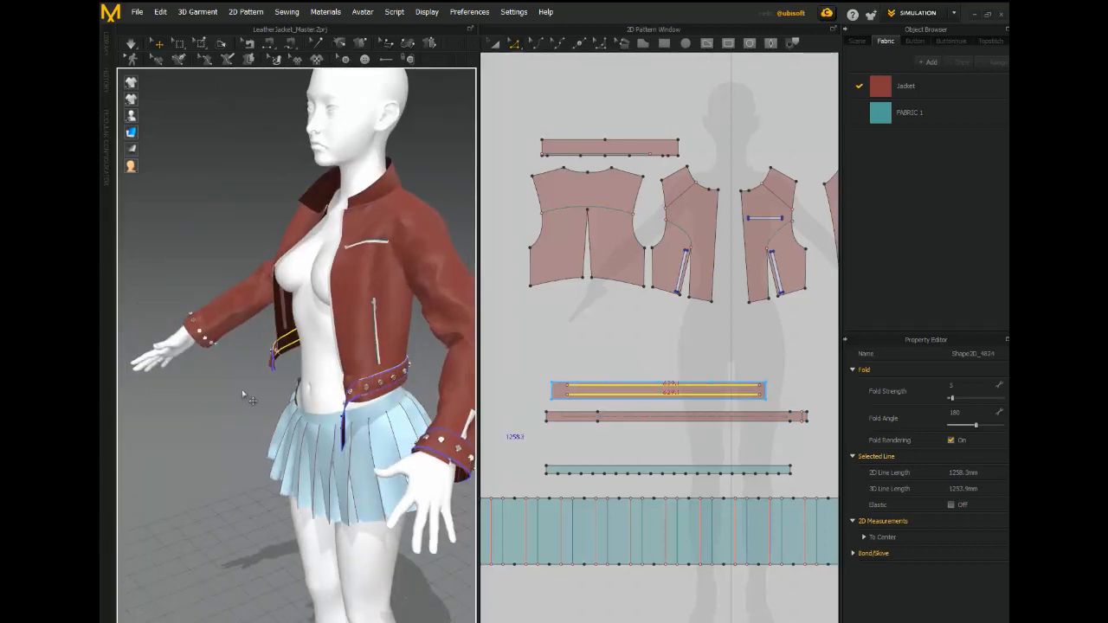
middle_click_drag(275, 420, 224, 420)
right_click_drag(223, 419, 243, 419)
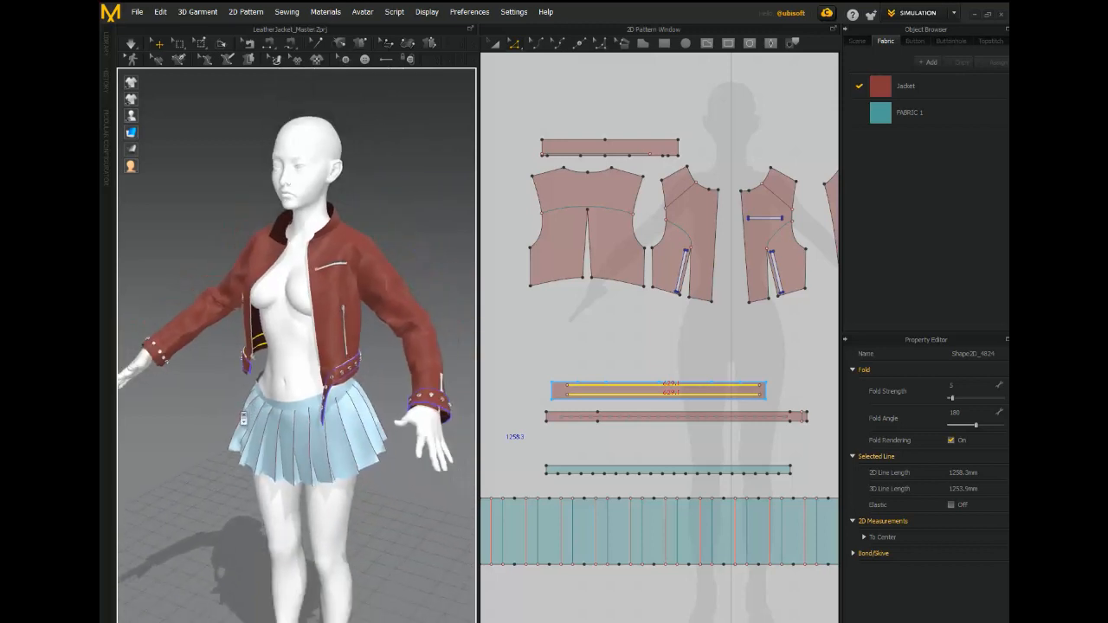
left_click(629, 359)
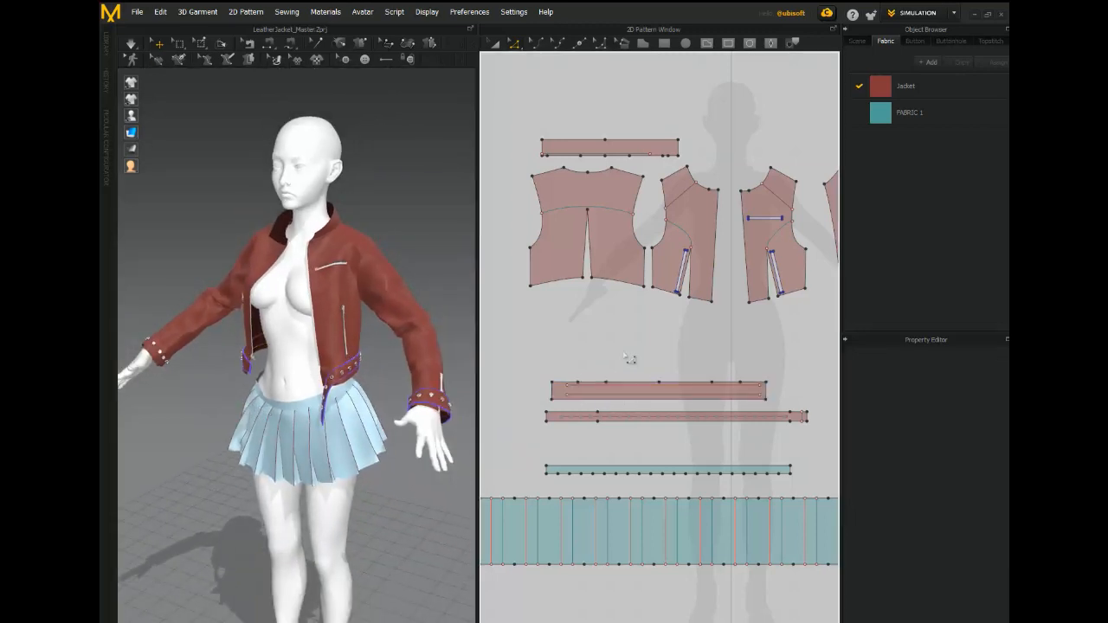
- Highlight the back yoke line together with the shoulder and chest lines of both front panels and view them on the avatar
left_click(576, 211)
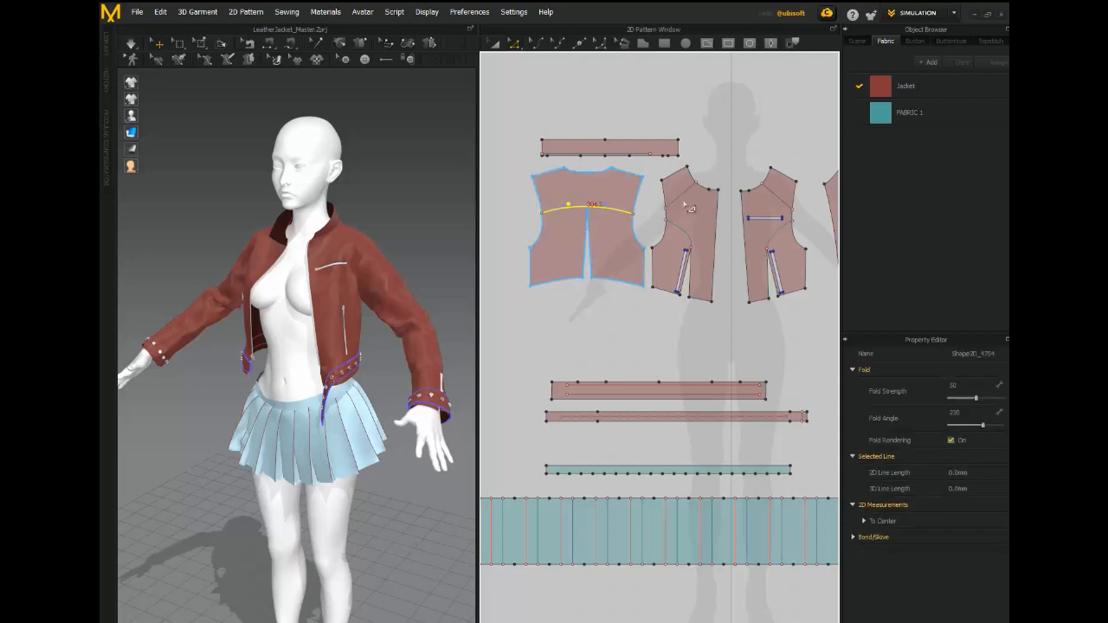
left_click(785, 203, "shift")
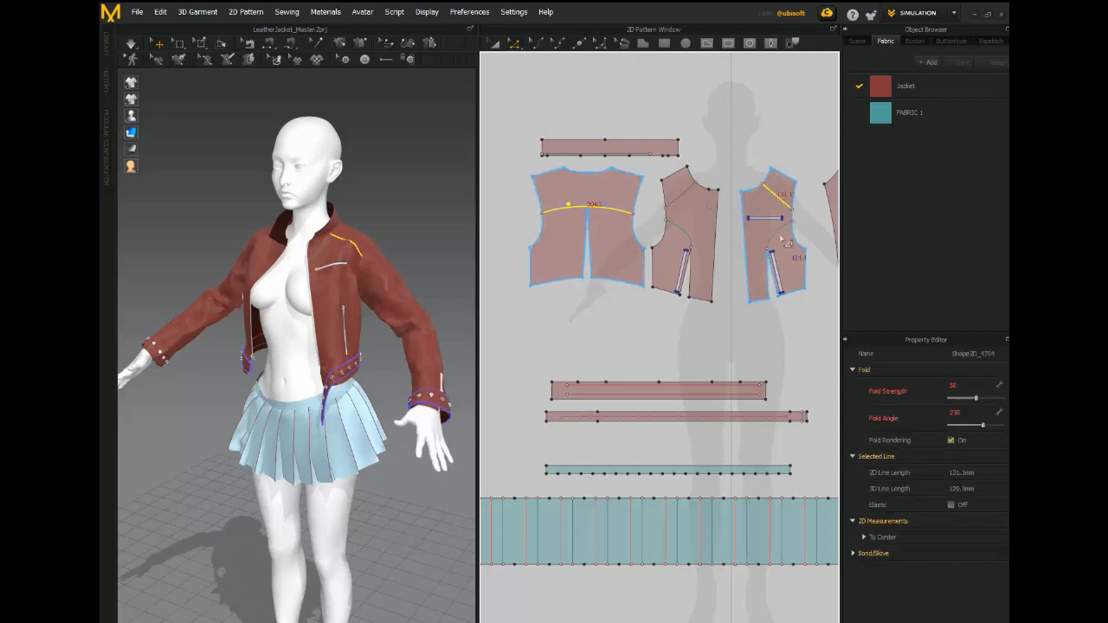
left_click(777, 237, "shift")
left_click(683, 198, "shift")
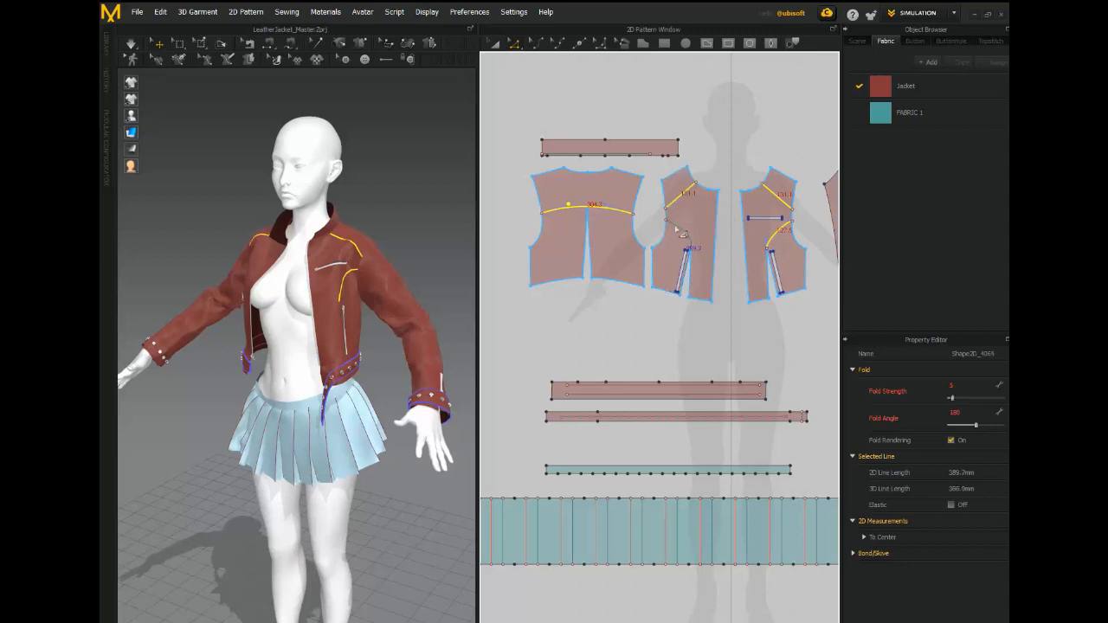
left_click(679, 231, "shift")
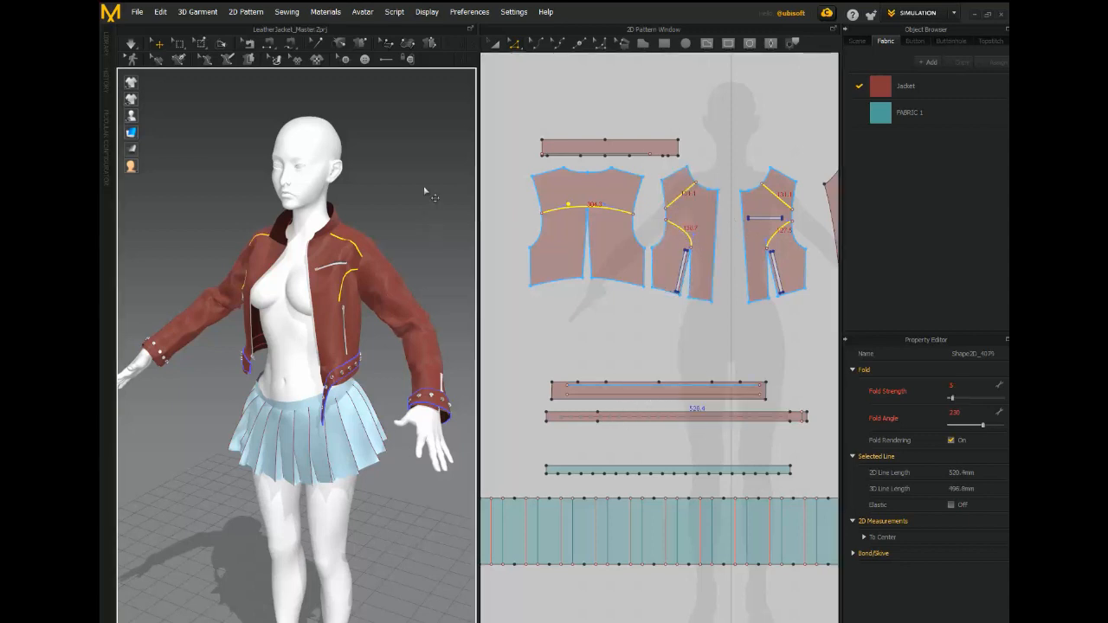
middle_click_drag(423, 191, 422, 152)
right_click_drag(418, 163, 320, 164)
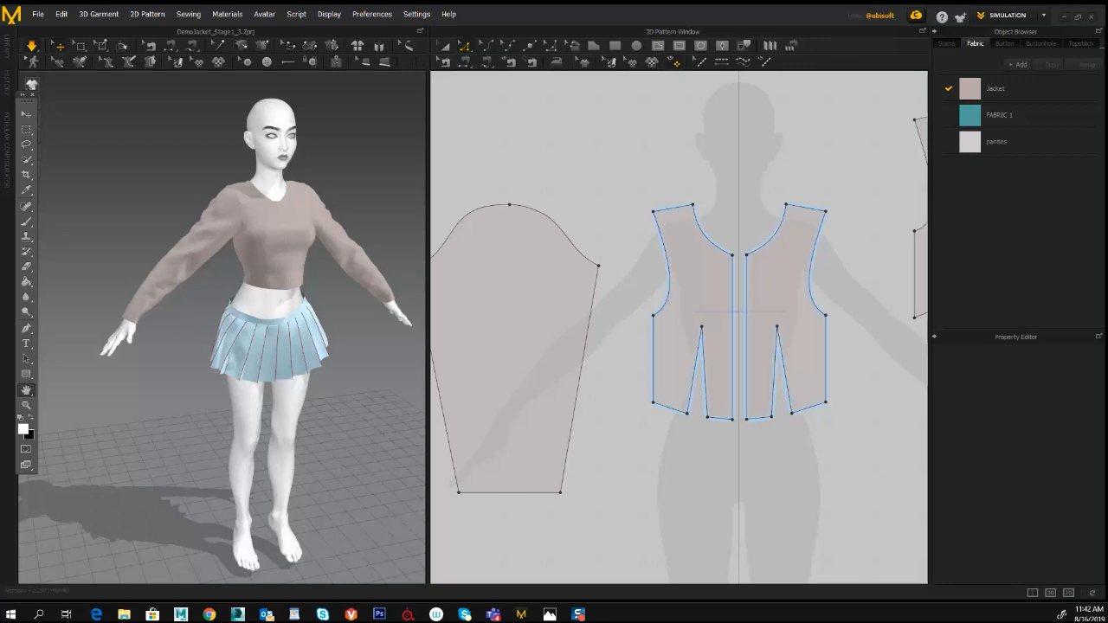
left_click(379, 614)
left_click_drag(530, 130, 524, 41)
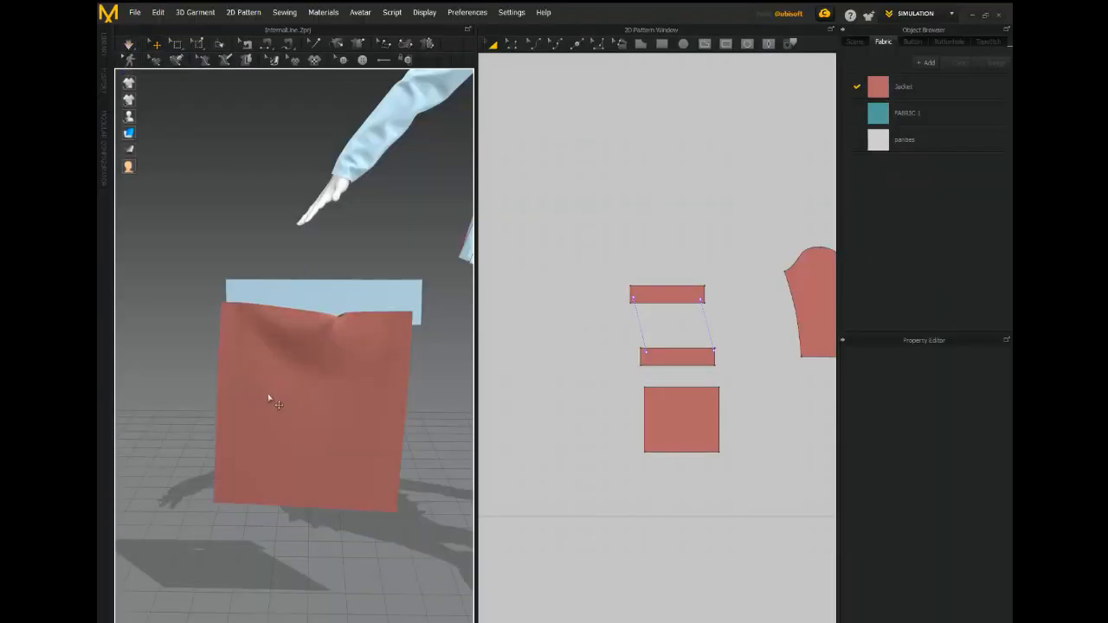
- Draw a vertical internal line with Internal Polygon/Line down the centre of the square piece, from its top edge to its bottom edge
left_click(269, 396)
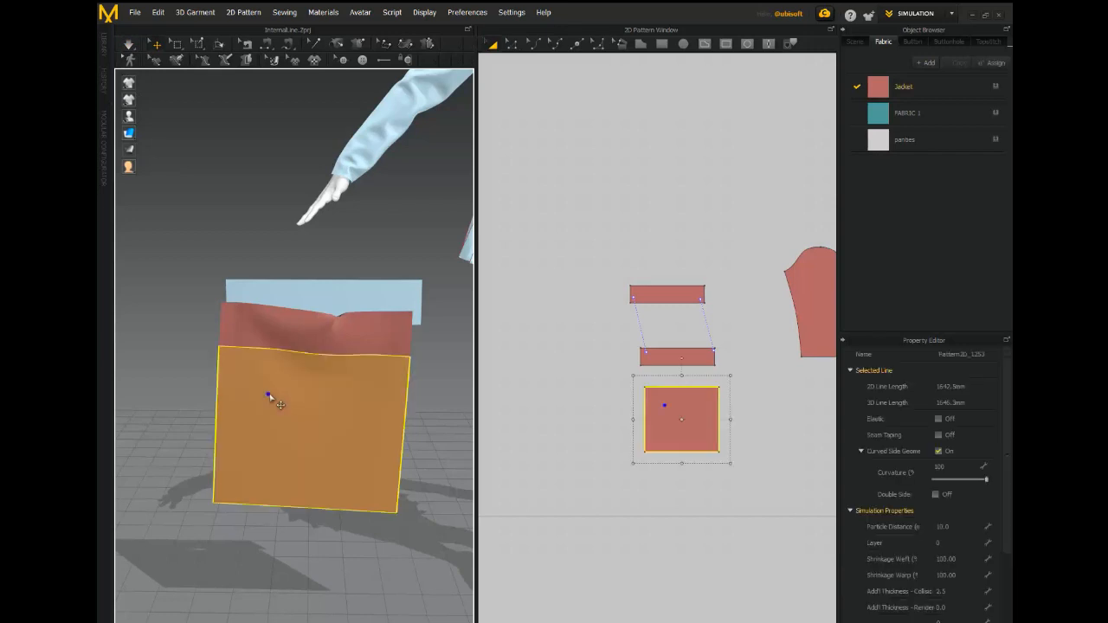
right_click_drag(316, 289, 362, 247)
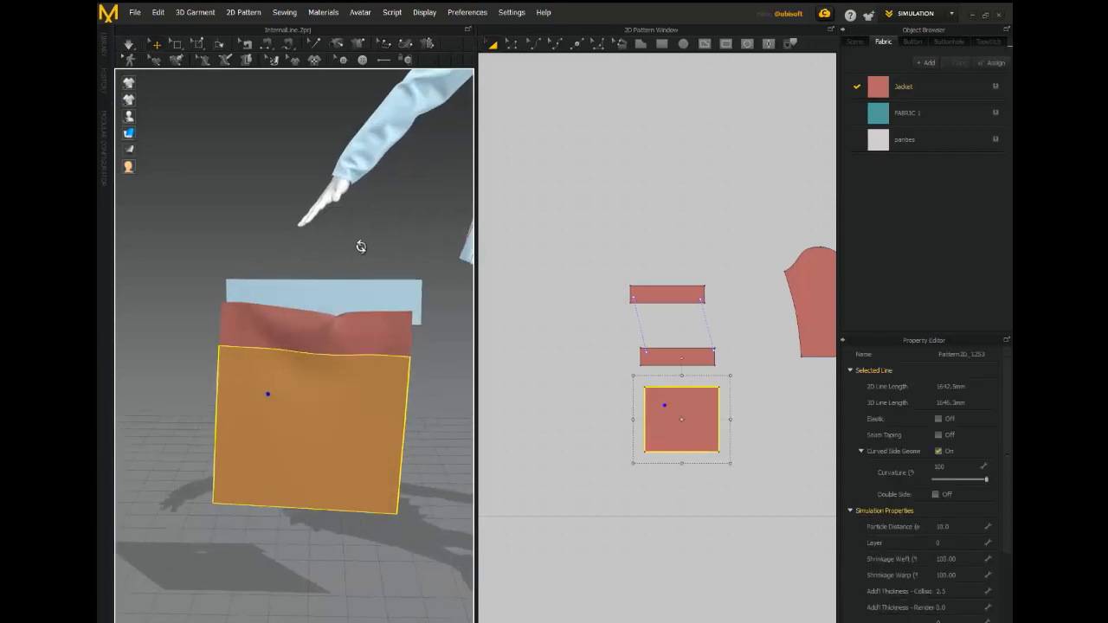
left_click(362, 249)
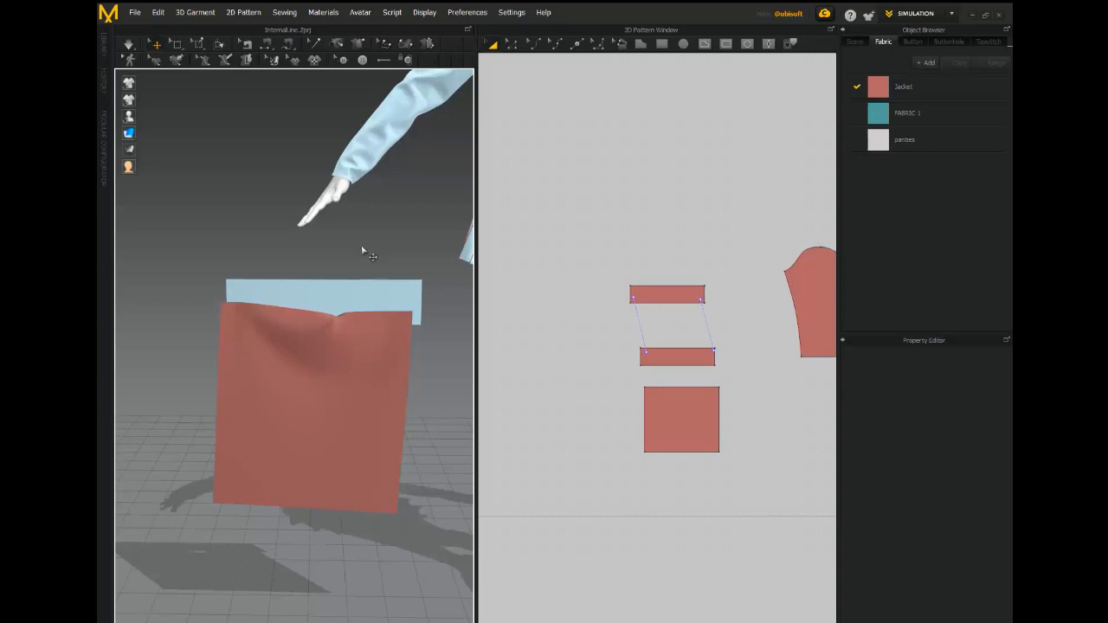
left_click(705, 45)
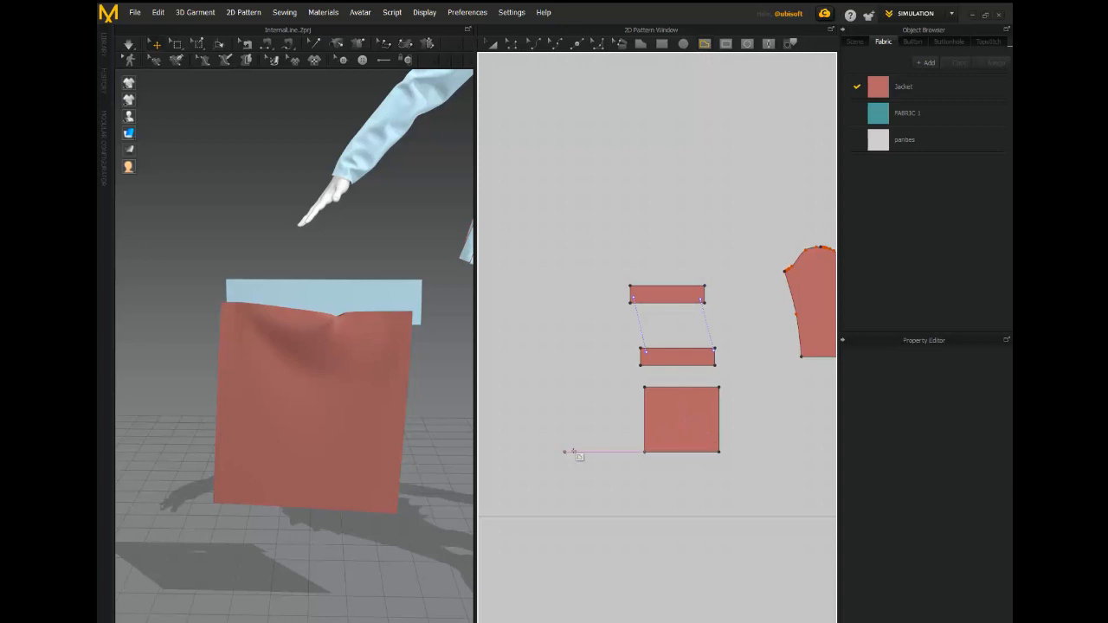
scroll(577, 375, "up", 5)
left_click(688, 260)
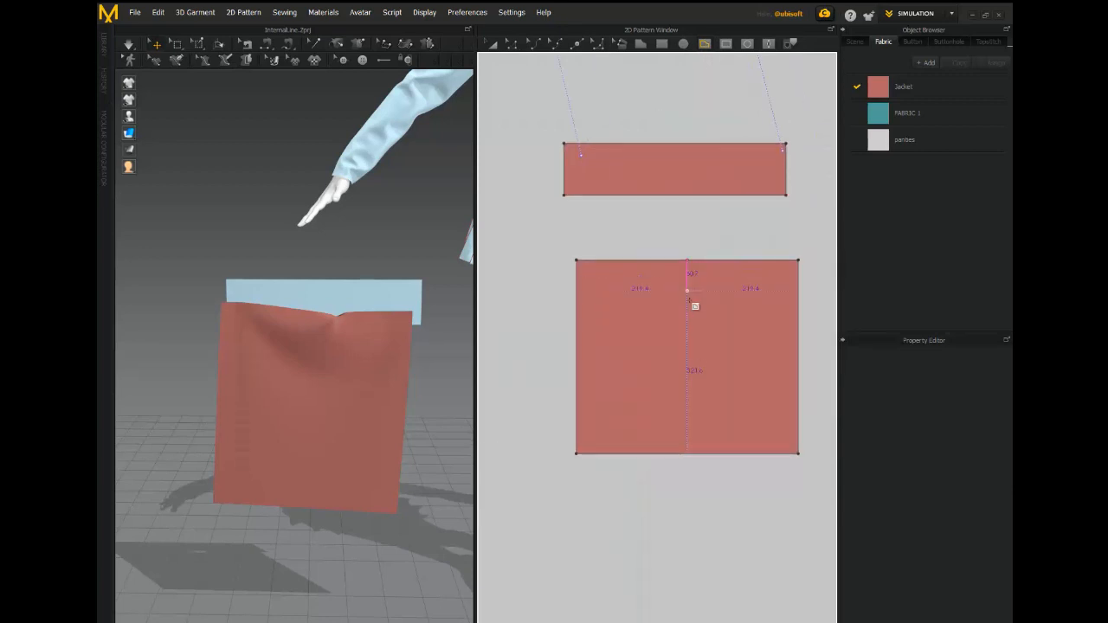
left_click(696, 467)
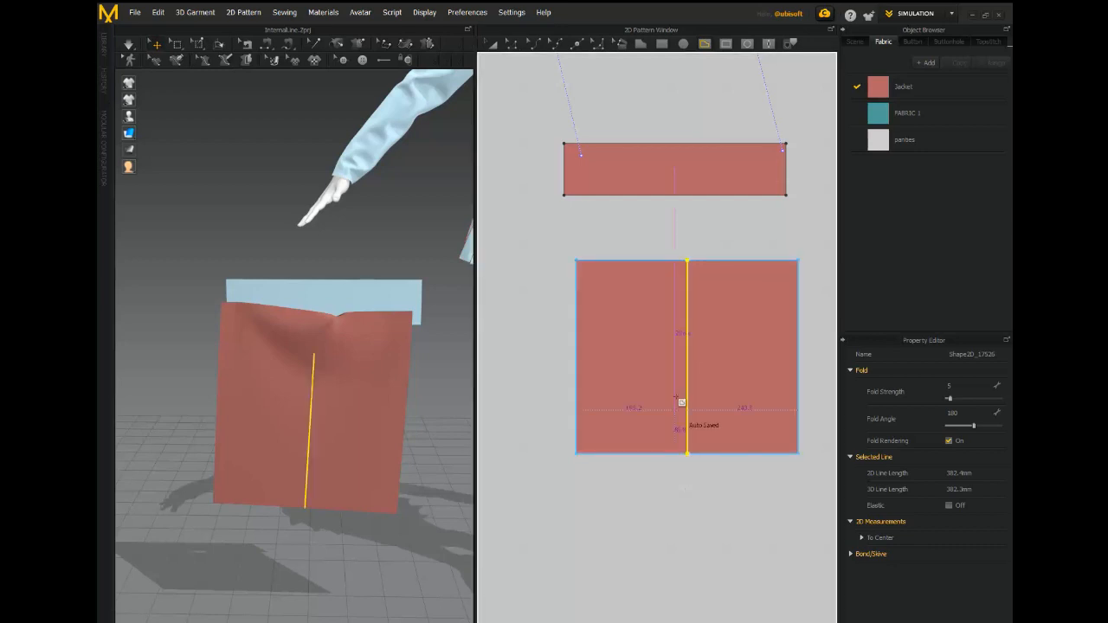
- Switch to pattern editing and simulate the square piece to check how the new centre line behaves in 3D
left_click(510, 50)
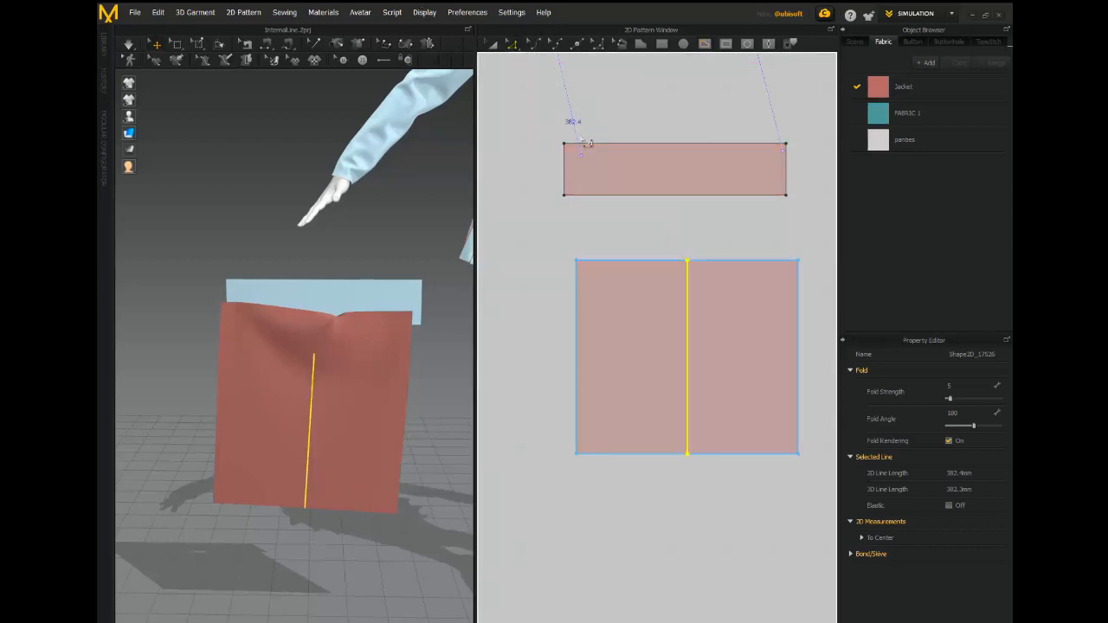
scroll(531, 456, "down", 2)
scroll(533, 458, "up", 2)
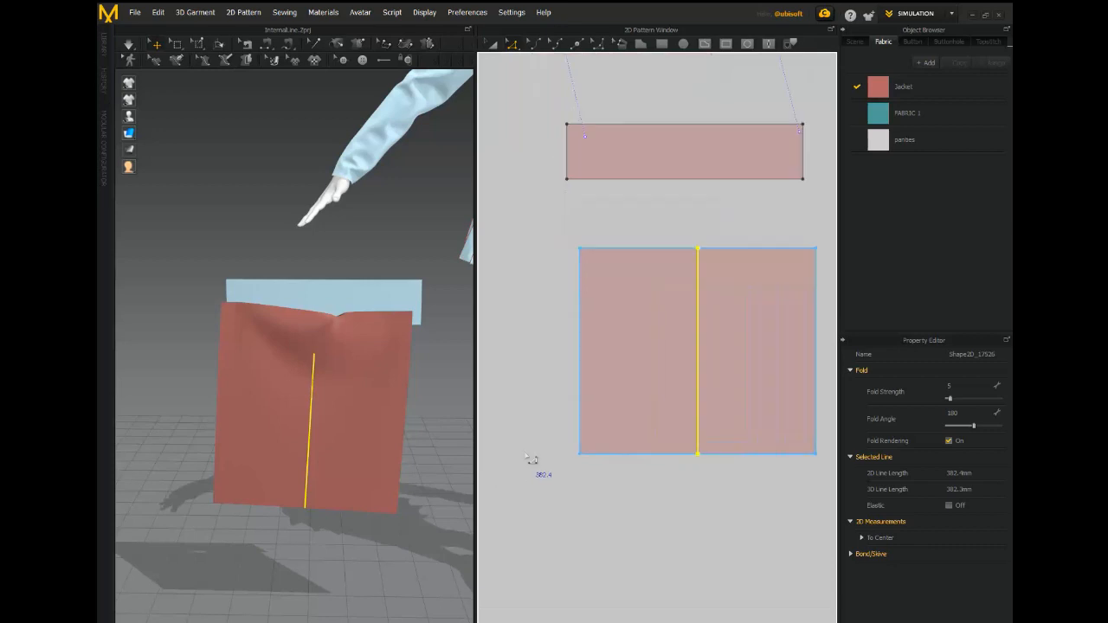
middle_click_drag(606, 488, 580, 514)
right_click_drag(459, 464, 421, 455)
left_click(129, 43)
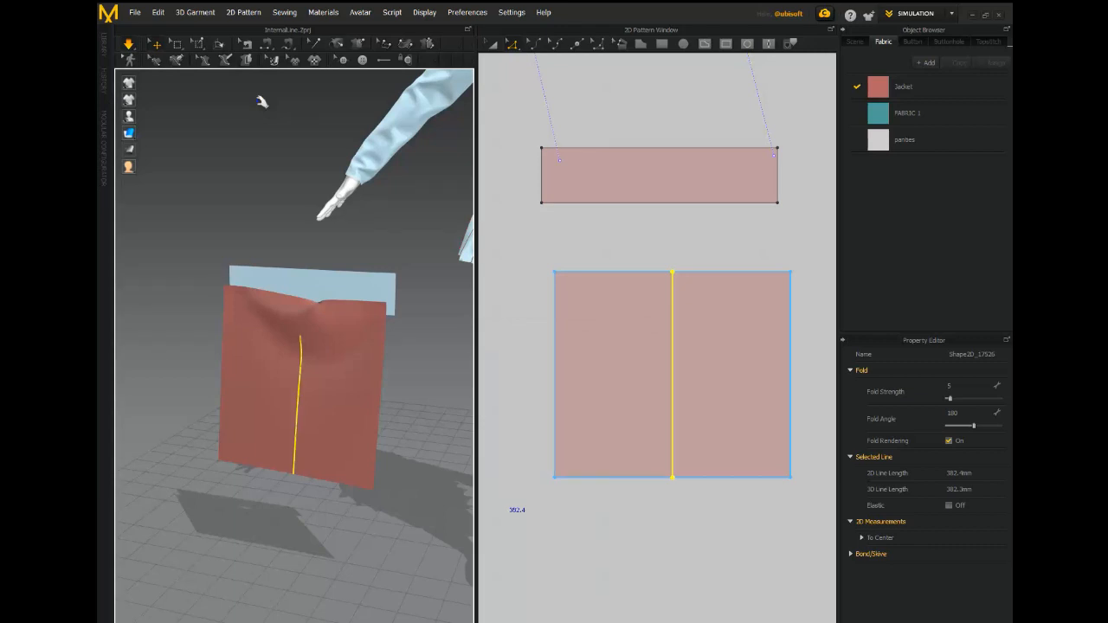
right_click_drag(235, 185, 297, 203)
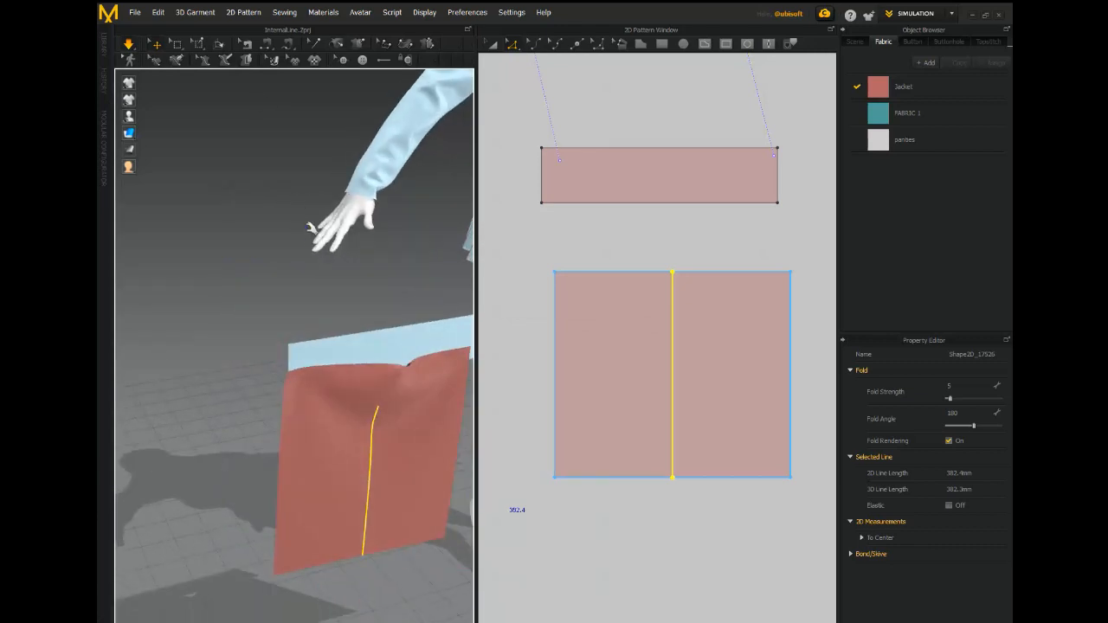
middle_click_drag(315, 194, 300, 178)
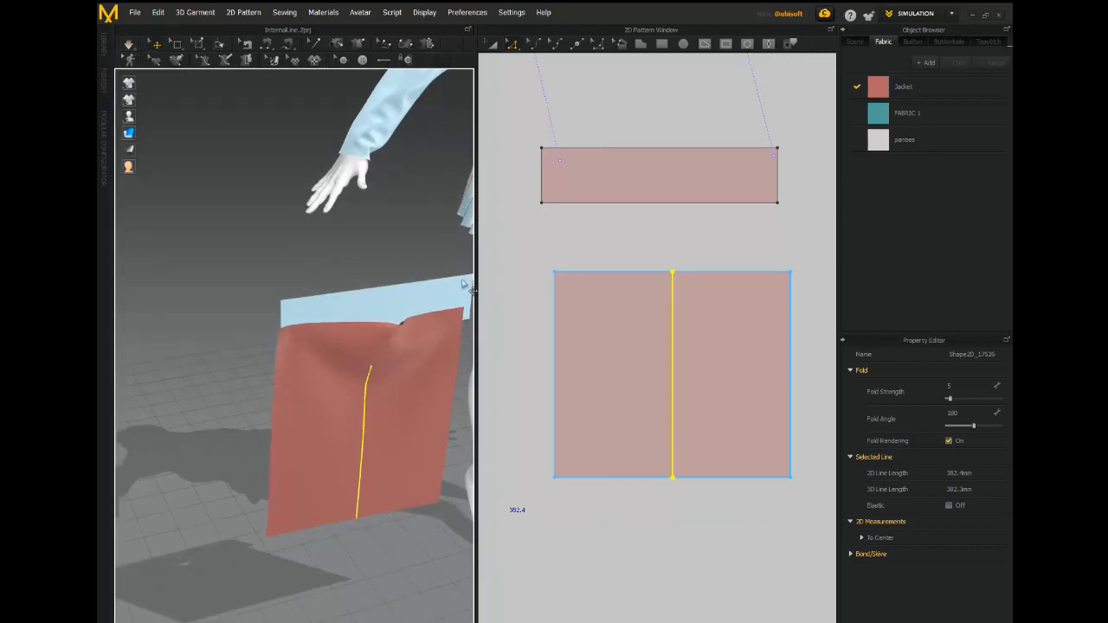
- Give the square's centre line a fold strength of 20 and a fold angle of 360 with simulation running
left_click(425, 257)
right_click_drag(424, 254, 389, 252)
left_click(675, 376)
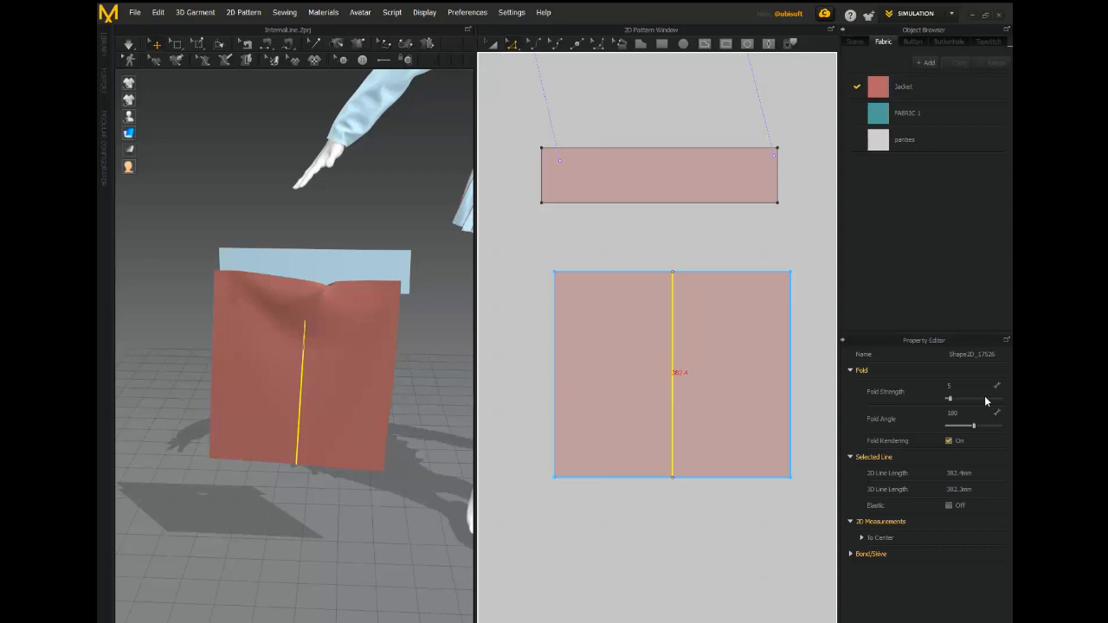
left_click(963, 398)
left_click(958, 413)
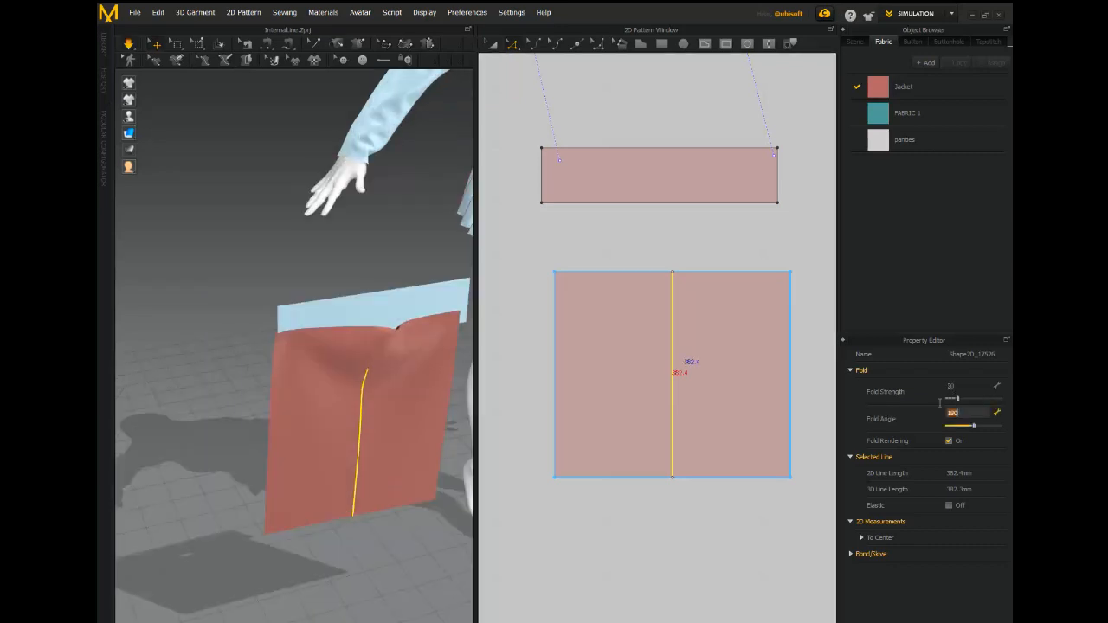
type("360")
key("Return")
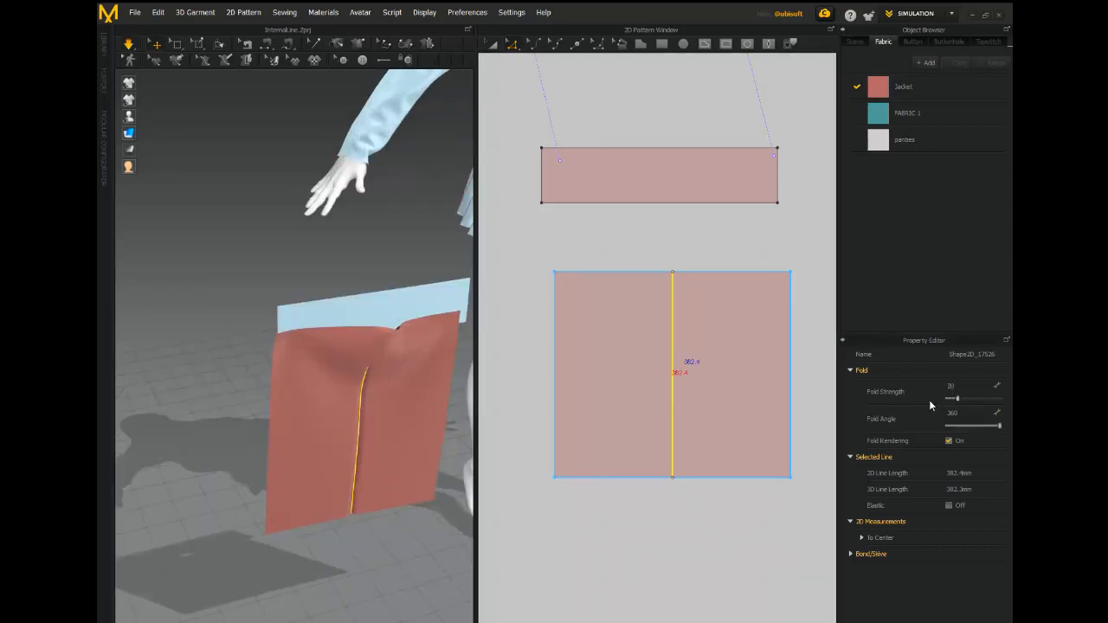
right_click_drag(309, 260, 274, 259)
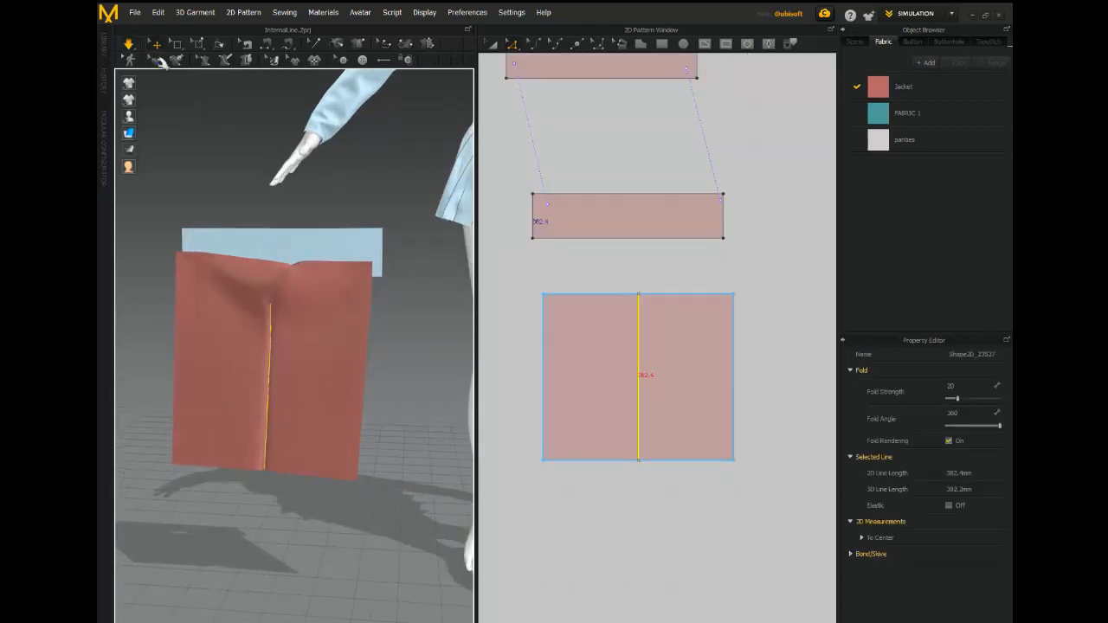
scroll(186, 93, "up", 1)
middle_click_drag(185, 92, 231, 105)
right_click_drag(203, 87, 231, 102)
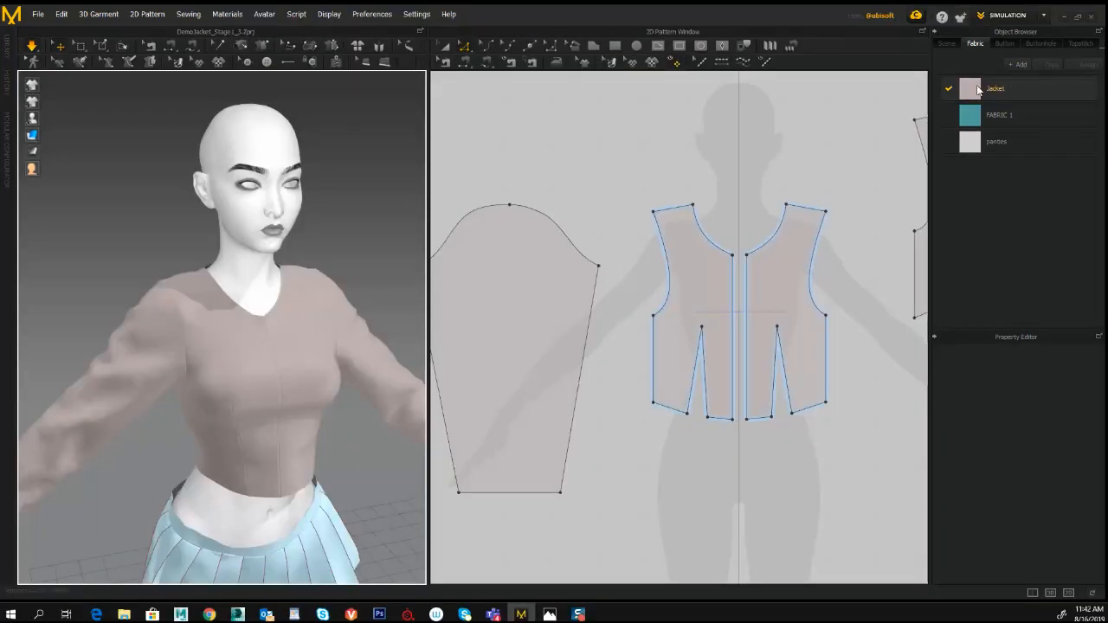
- Change the Jacket fabric's color to a muted red, hex 993C3C
left_click(979, 89)
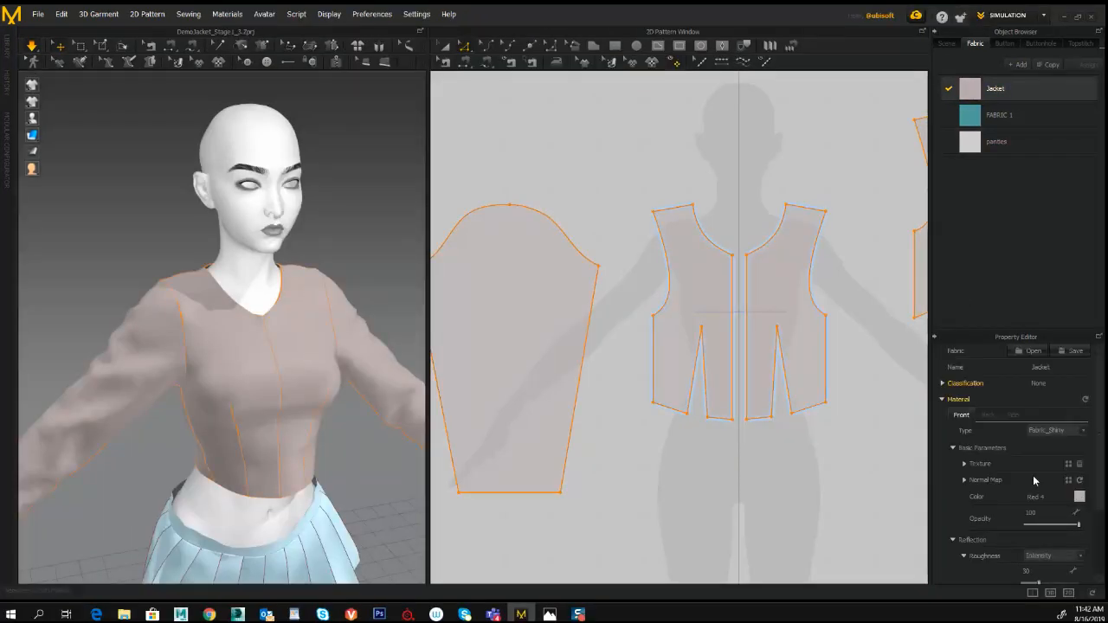
left_click(1080, 496)
left_click(638, 166)
left_click(591, 189)
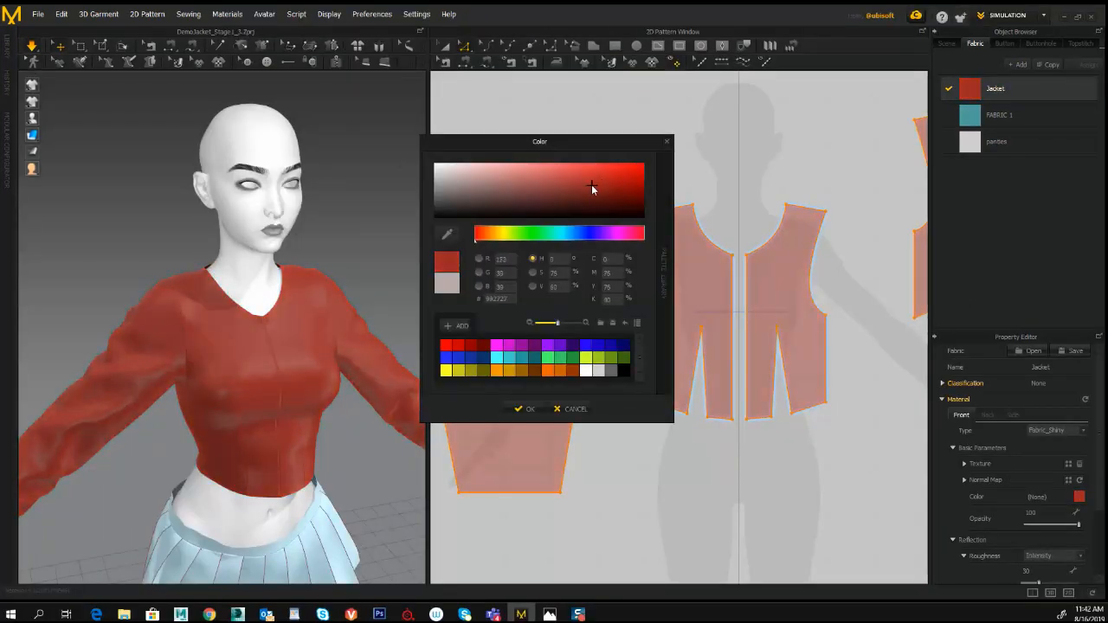
left_click_drag(591, 188, 563, 185)
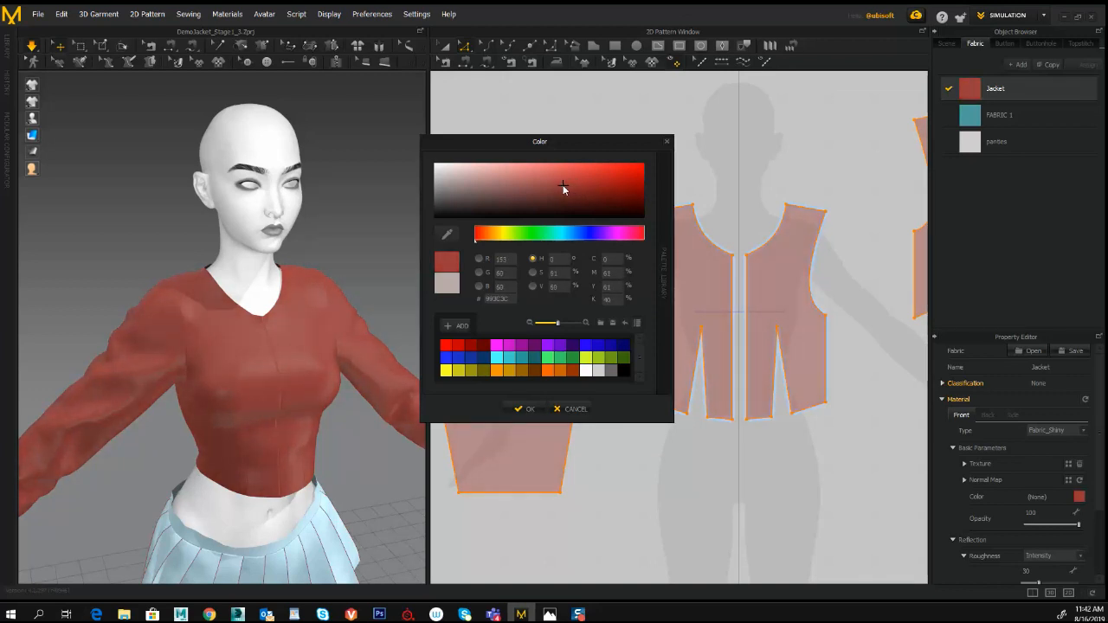
left_click(523, 409)
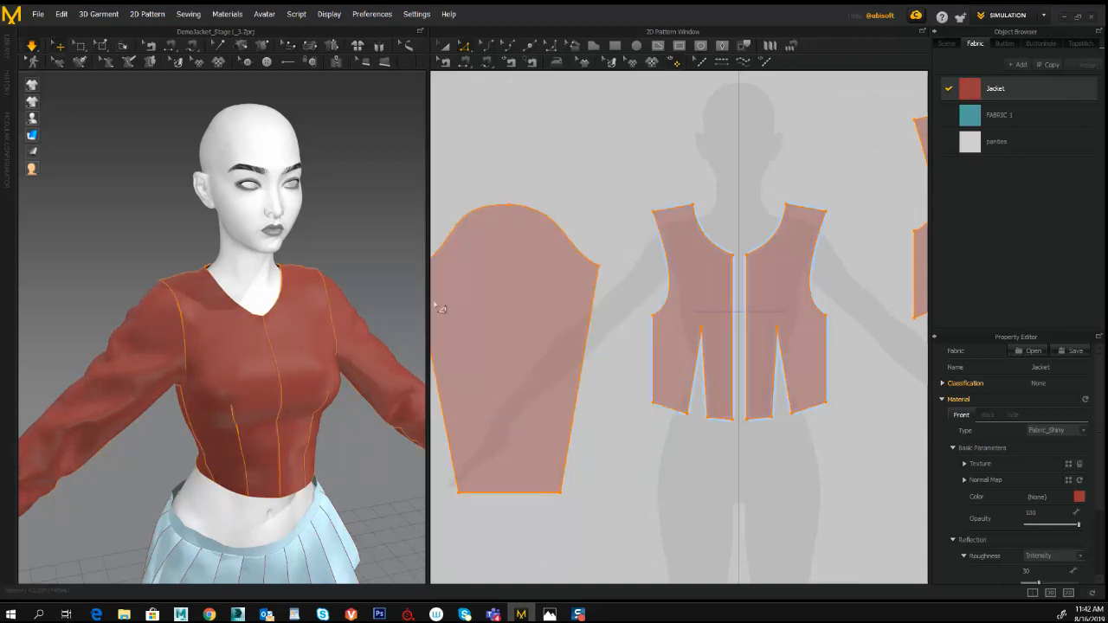
- Draw an internal line about 88 mm long across the upper front panel, from the armhole to the neckline
middle_click_drag(364, 243, 399, 182)
scroll(643, 215, "up", 5)
middle_click_drag(642, 214, 566, 176)
left_click(658, 45)
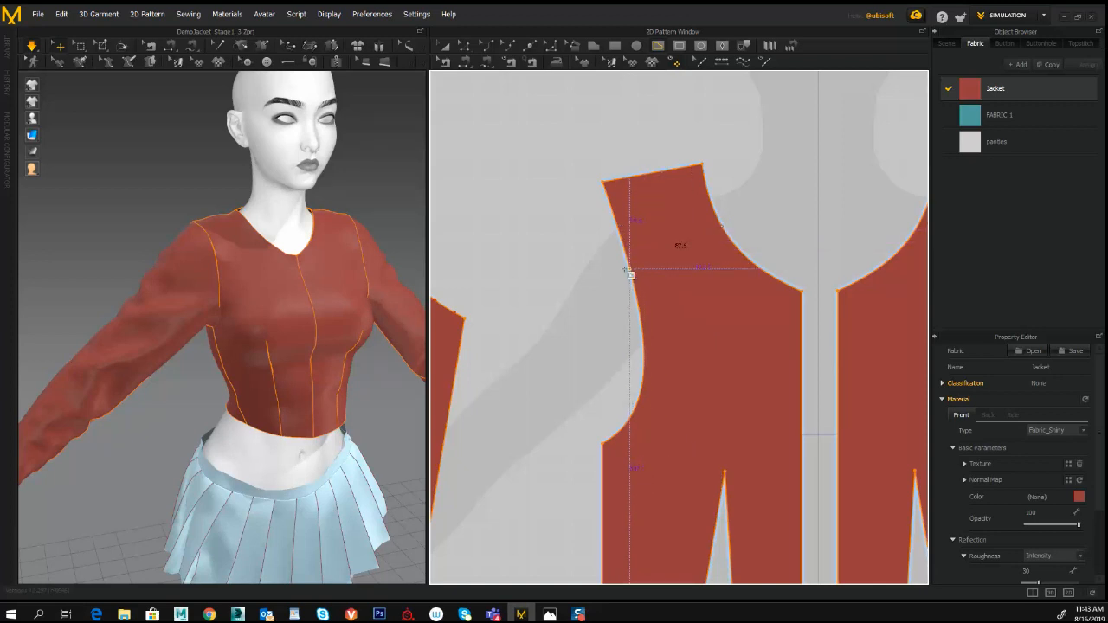
key("Return")
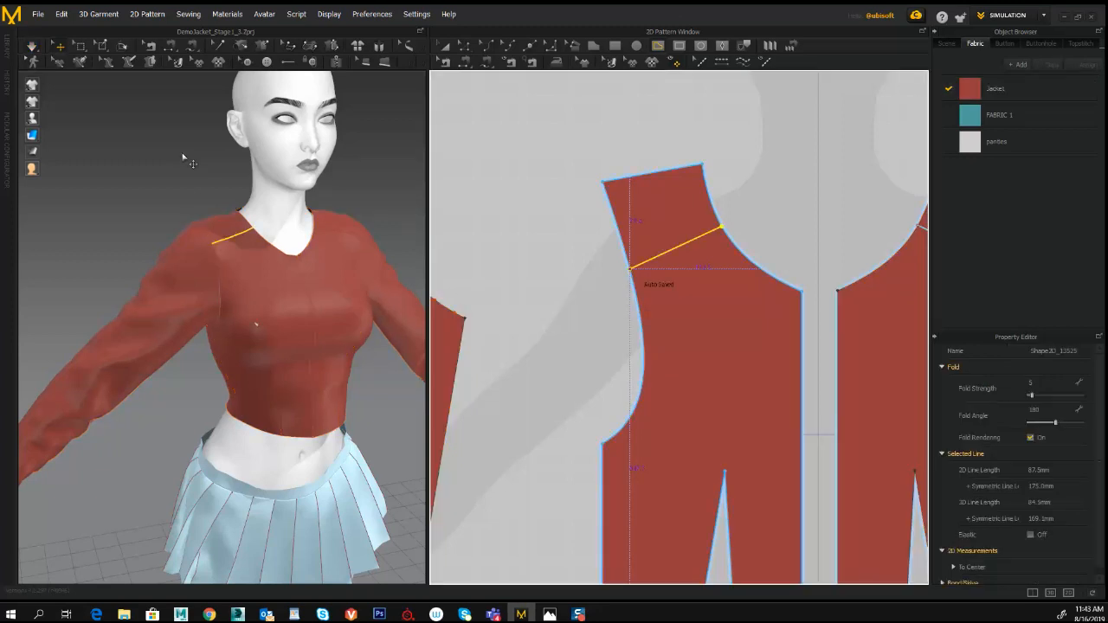
- Switch to pattern editing and move both ends of the front shoulder line lower along the neckline and armhole
left_click(468, 47)
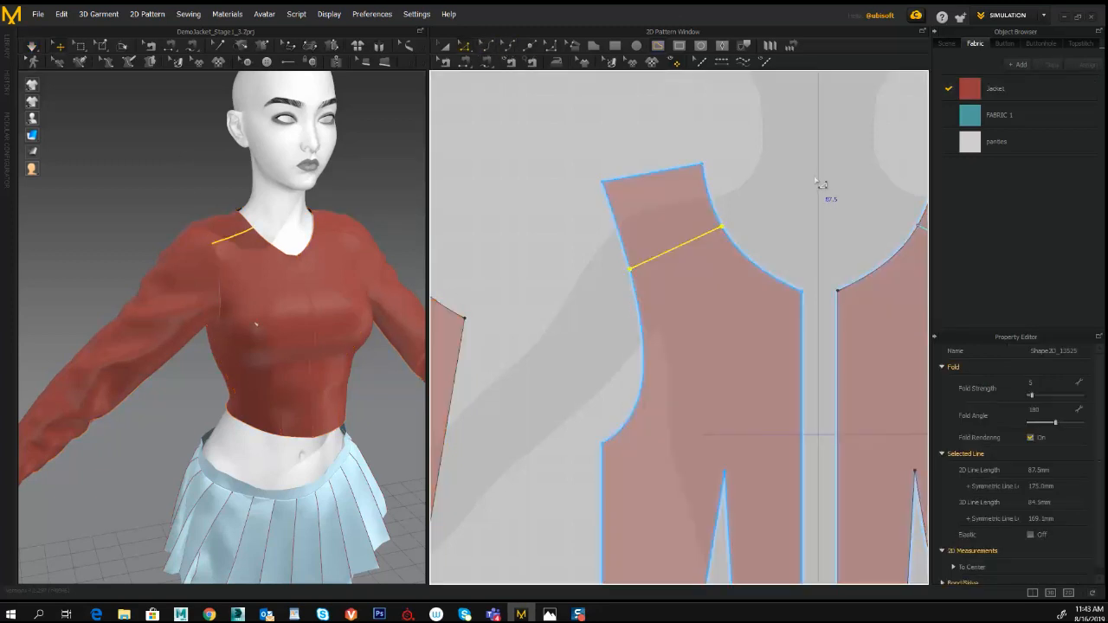
scroll(820, 182, "up", 5)
left_click(674, 252)
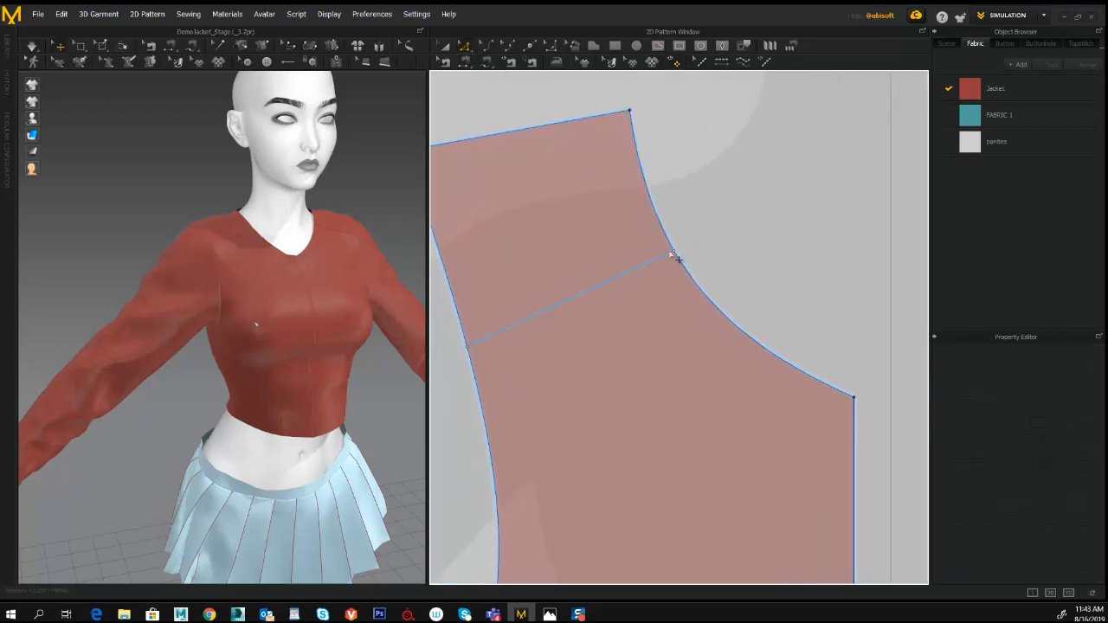
left_click_drag(684, 259, 702, 293)
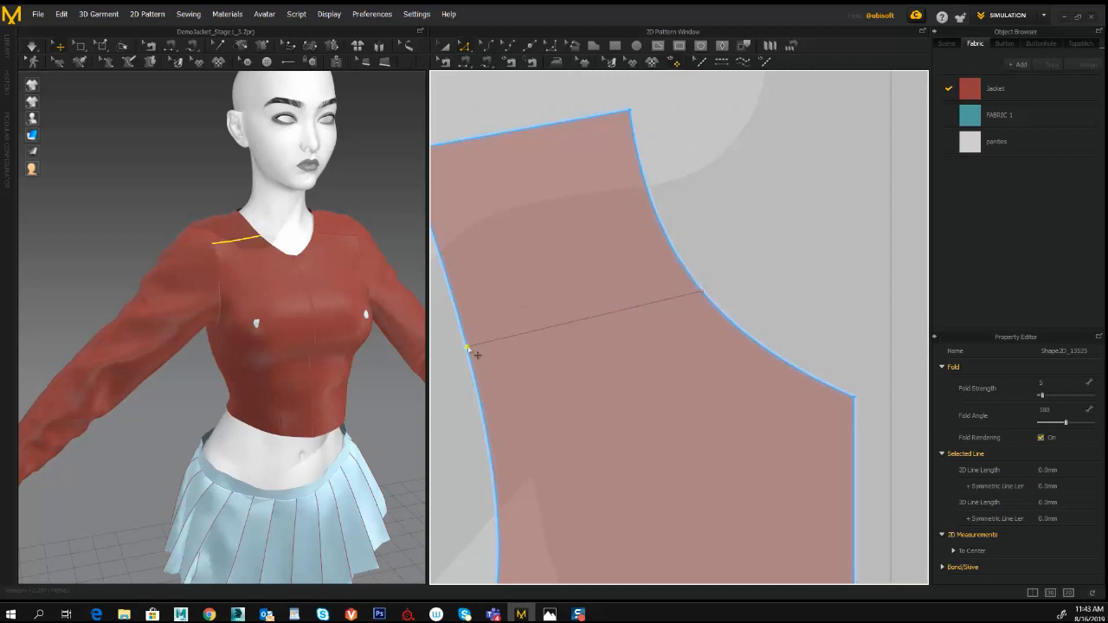
left_click_drag(468, 350, 483, 404)
- Compare the shoulder line with the front leather jacket reference in Photoshop and move its armhole end slightly lower in Marvelous Designer
key("alt+Tab")
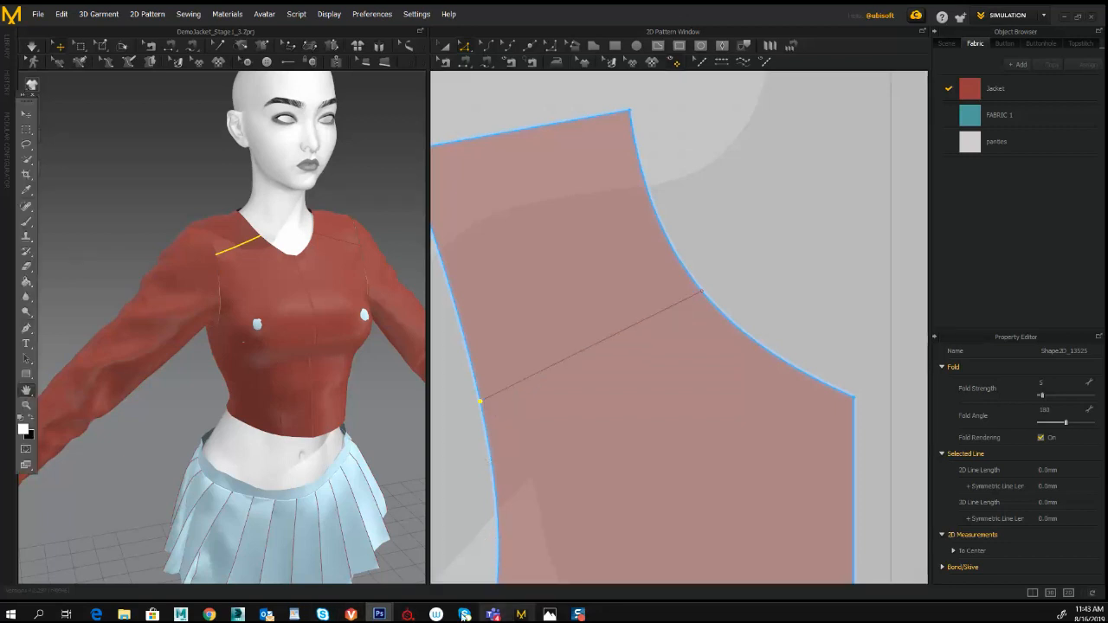
left_click(380, 615)
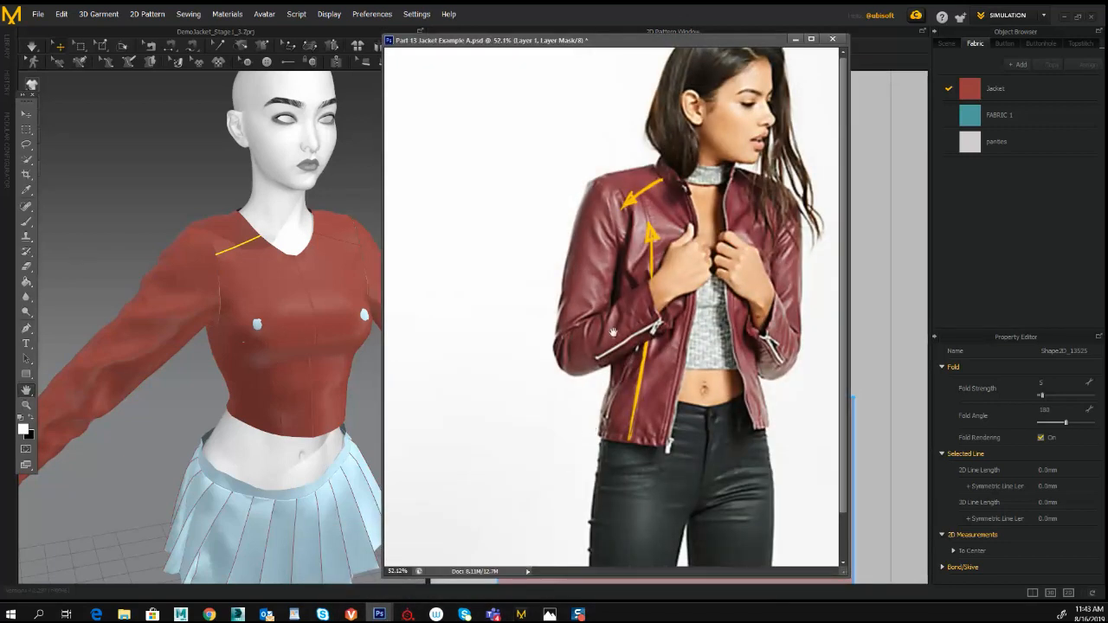
left_click_drag(651, 45, 909, 60)
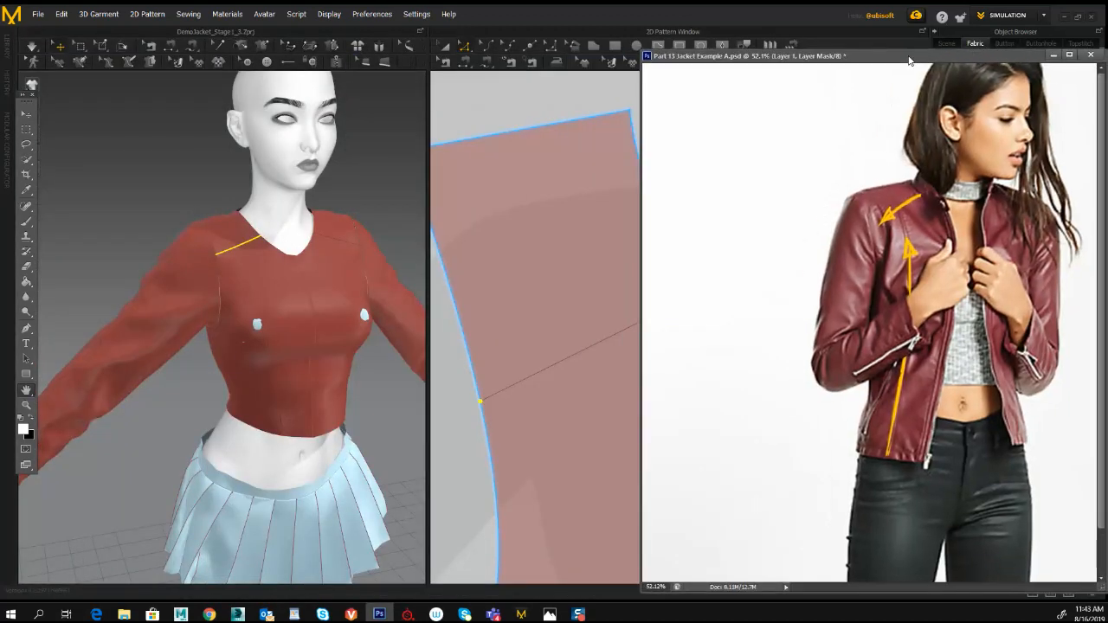
left_click(478, 413)
left_click_drag(490, 410, 496, 433)
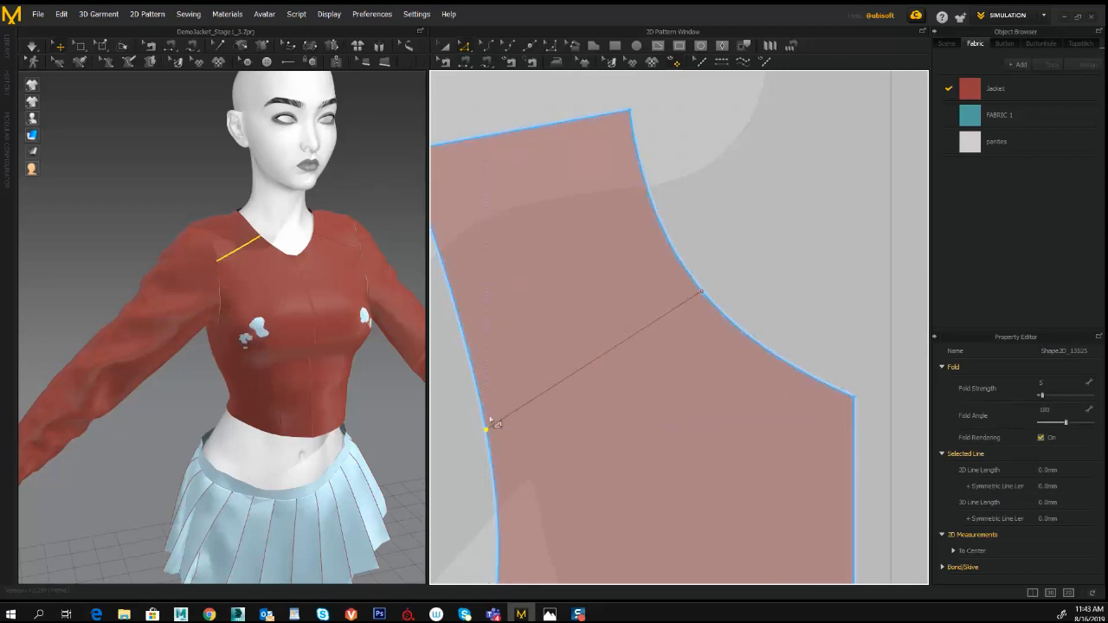
- Simulate the jacket with the new front shoulder lines and view them on the avatar from the front and side
scroll(520, 367, "down", 5)
right_click_drag(309, 278, 306, 278)
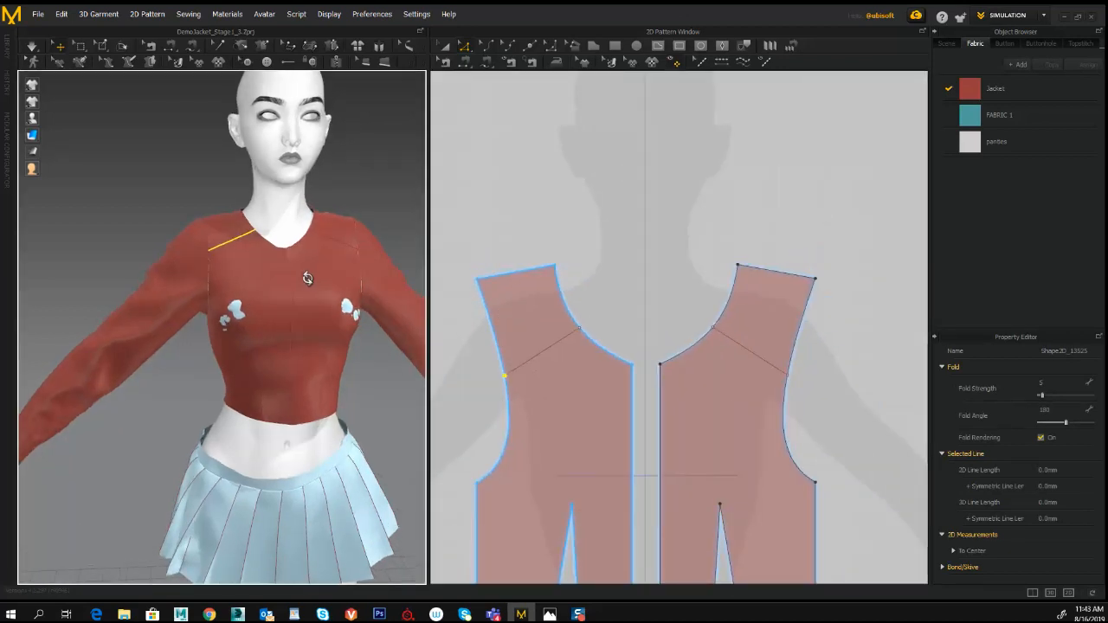
left_click(32, 46)
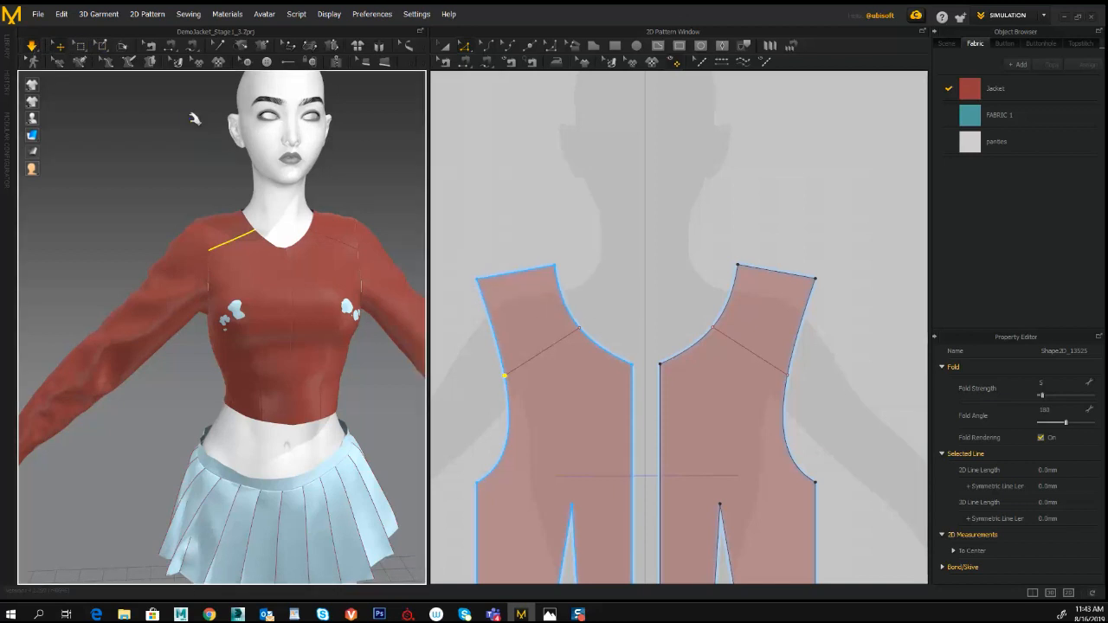
right_click_drag(181, 129, 216, 181)
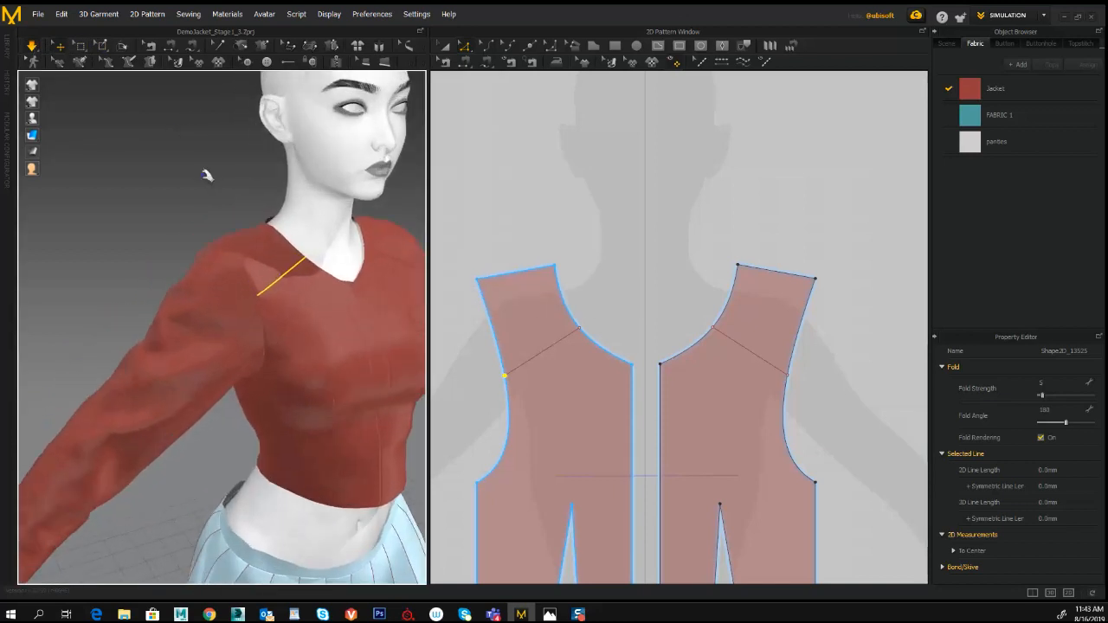
scroll(207, 178, "up", 3)
scroll(206, 182, "down", 5)
right_click_drag(205, 173, 355, 123)
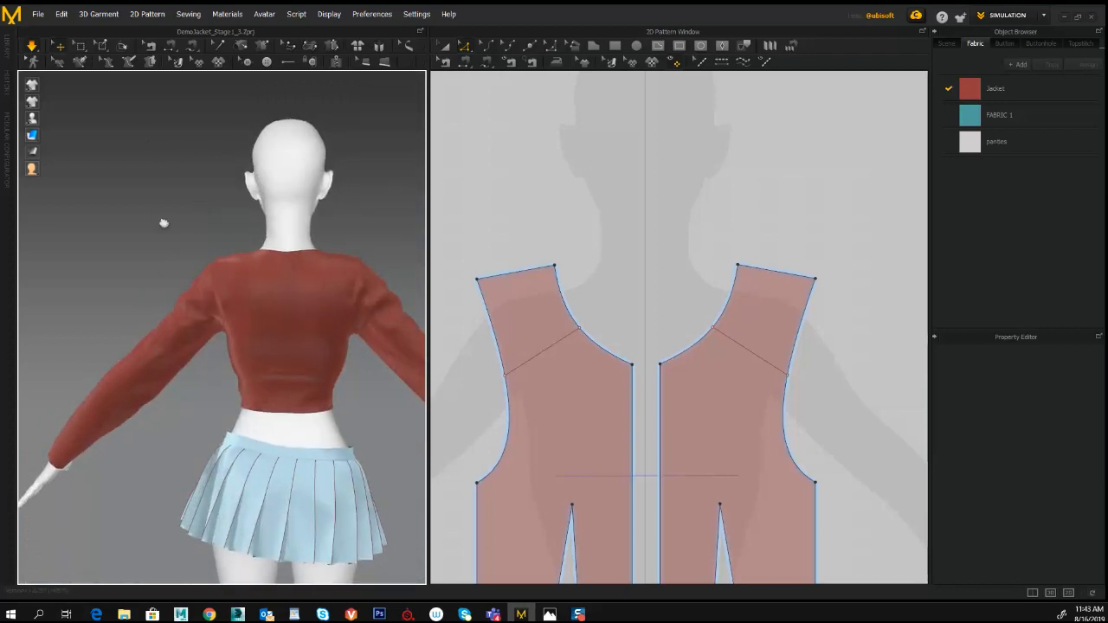
- Examine the jacket around the avatar and compare its back with the curved yoke seam in the back-view reference photo
middle_click_drag(164, 222, 148, 255)
scroll(159, 259, "down", 3)
scroll(160, 260, "up", 5)
scroll(165, 248, "down", 3)
middle_click_drag(165, 248, 131, 202)
right_click_drag(131, 202, 127, 193)
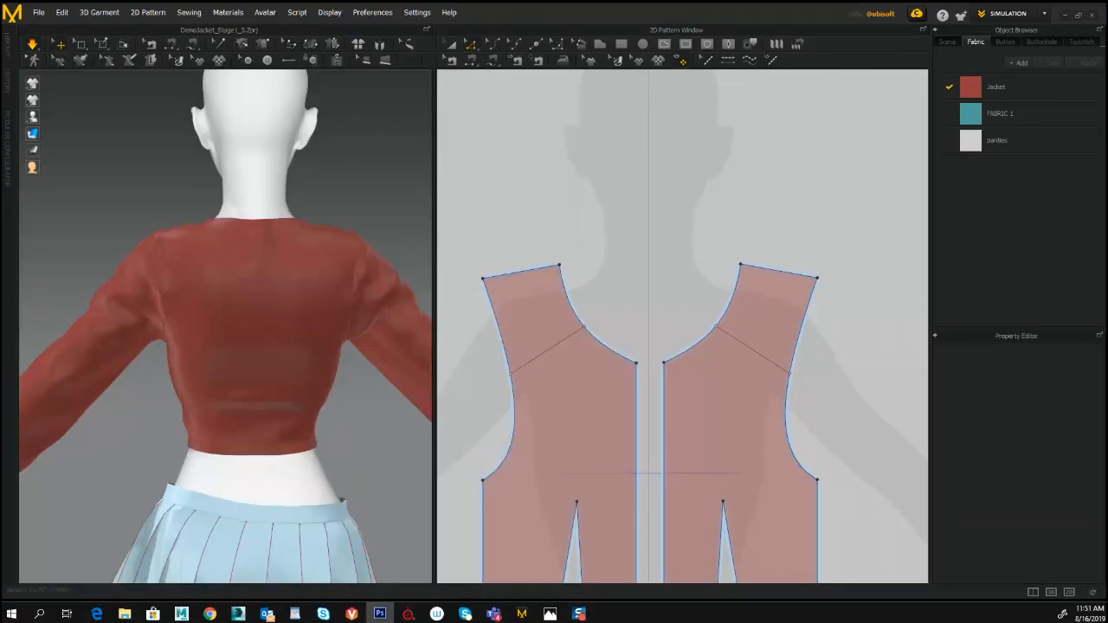
left_click_drag(0, 234, 441, 32)
scroll(556, 248, "down", 1, "alt")
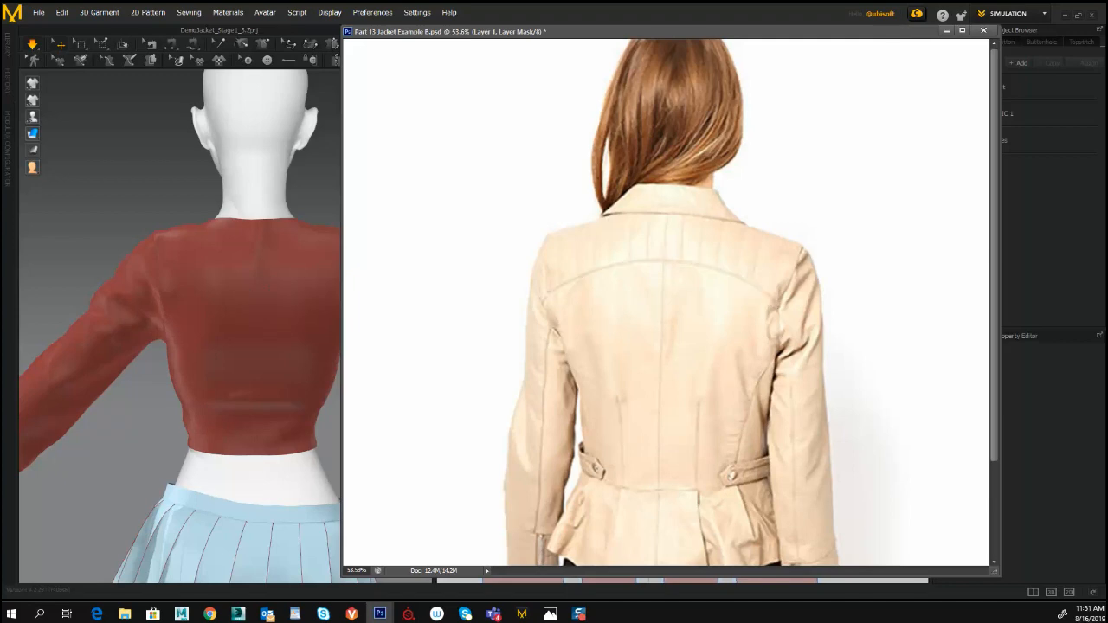
left_click_drag(617, 33, 0, 74)
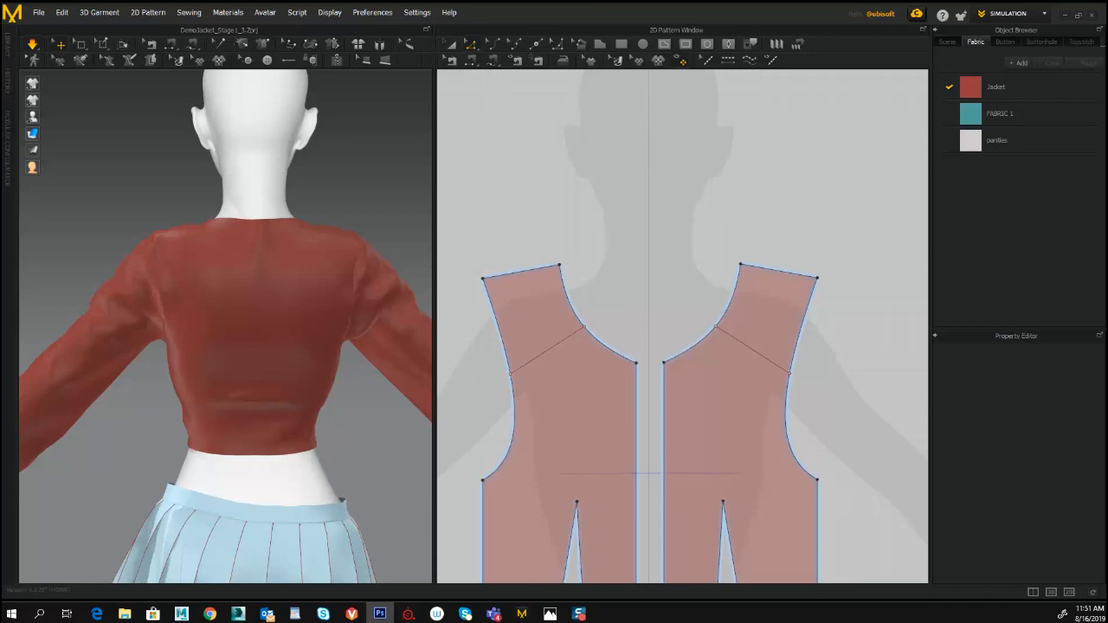
- Draw an internal line about 296 mm long across the upper back piece, from armhole to armhole
middle_click_drag(688, 248, 374, 346)
middle_click_drag(616, 325, 483, 322)
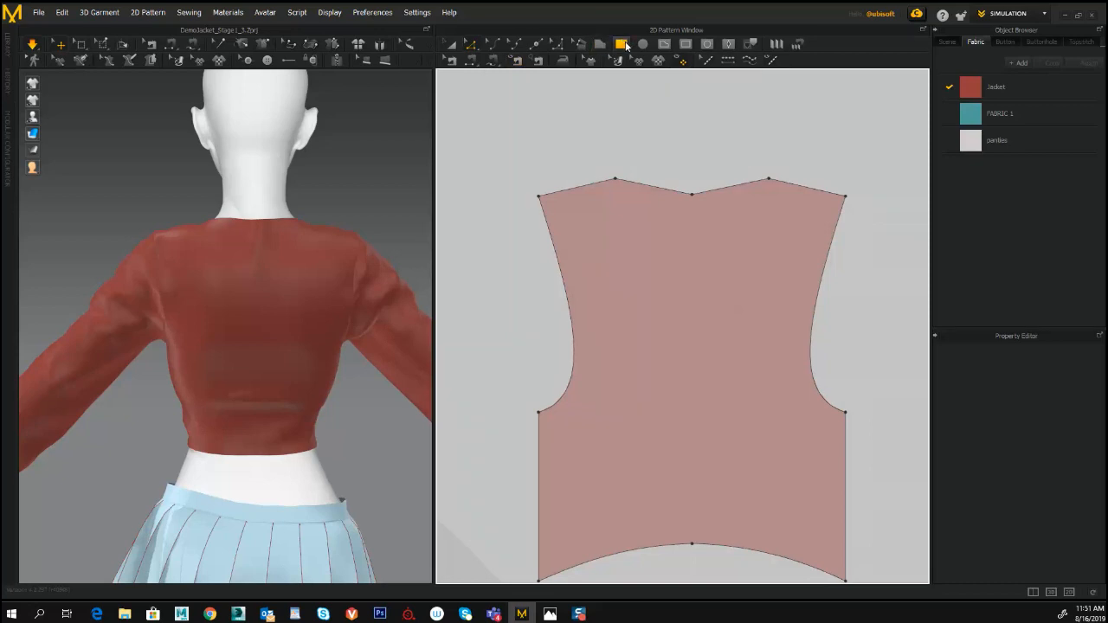
left_click(664, 44)
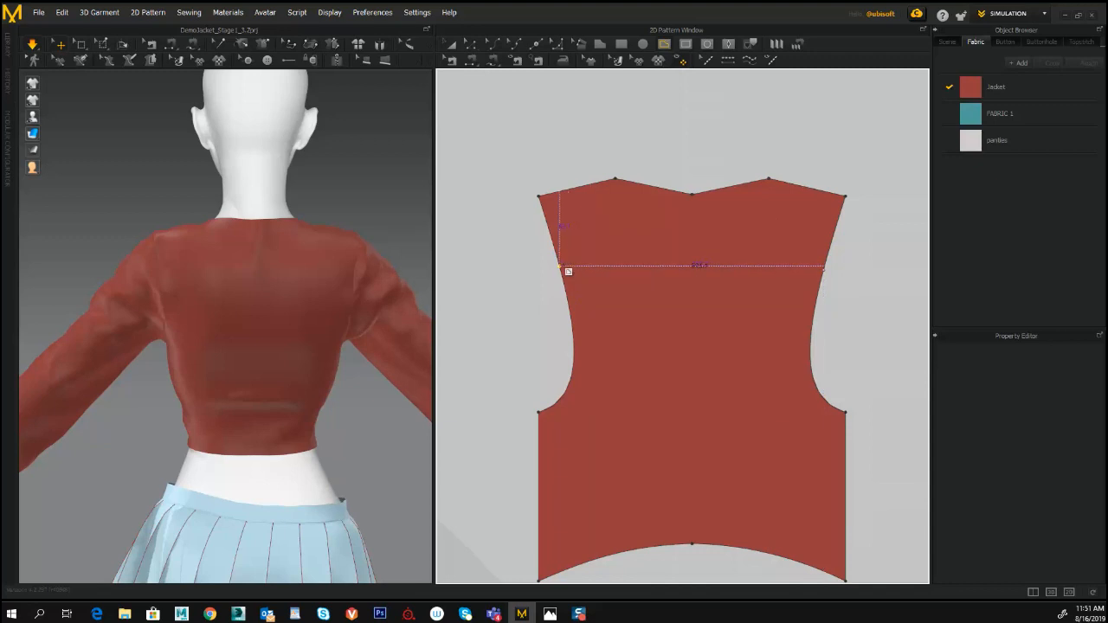
key("Return")
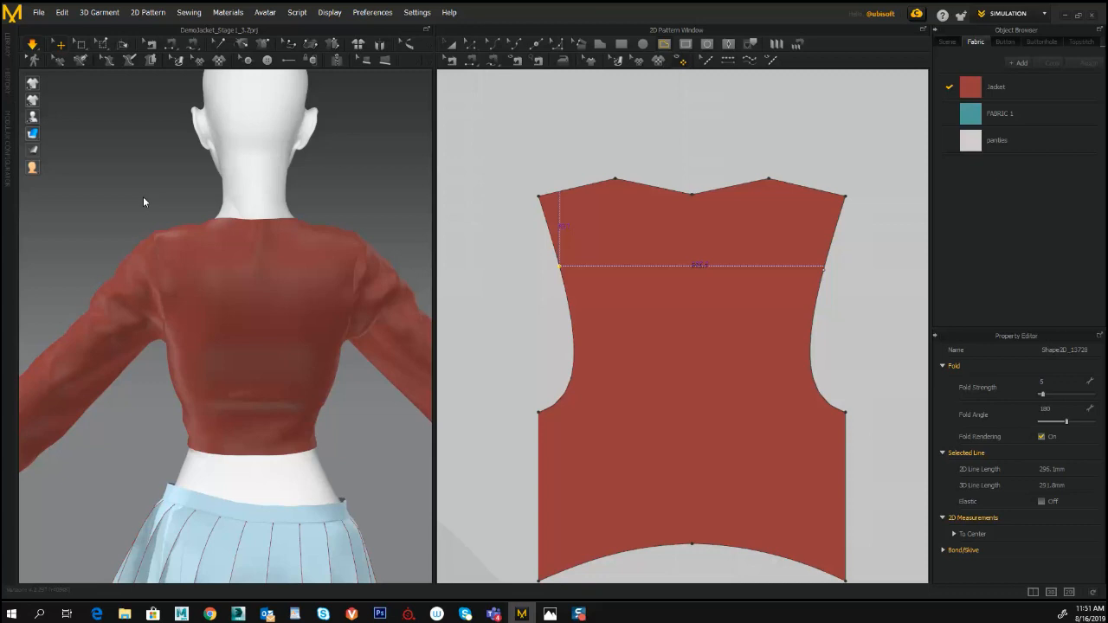
scroll(582, 235, "up", 3)
middle_click_drag(561, 197, 498, 187)
- Move both ends of the back yoke line lower along the armholes until the line is level, about 282 mm long
key("z")
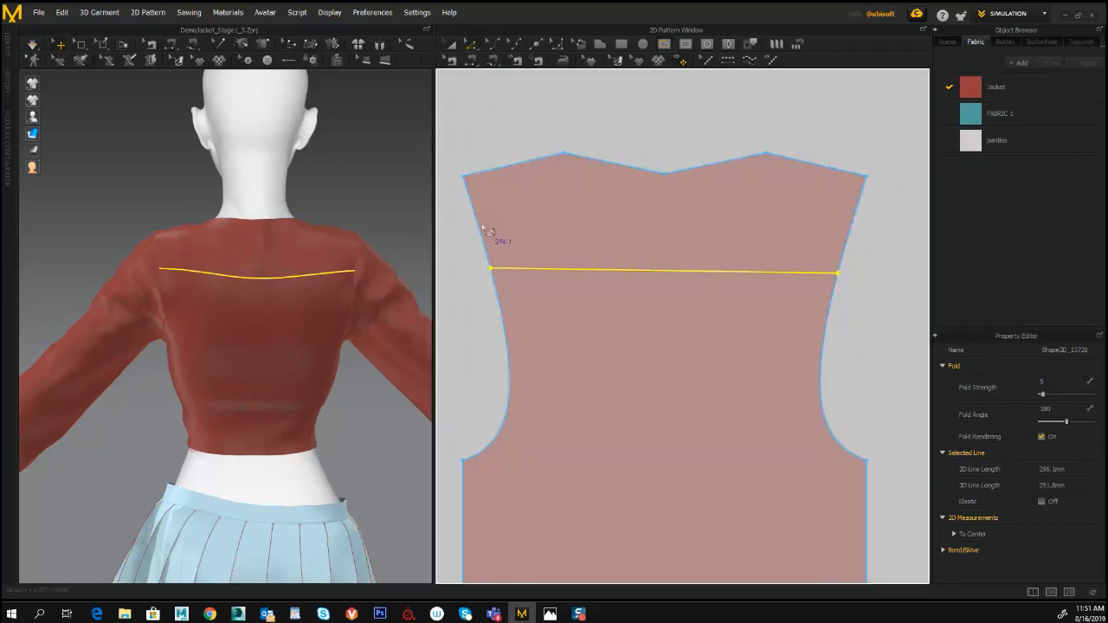
scroll(494, 266, "up", 3)
left_click(501, 292)
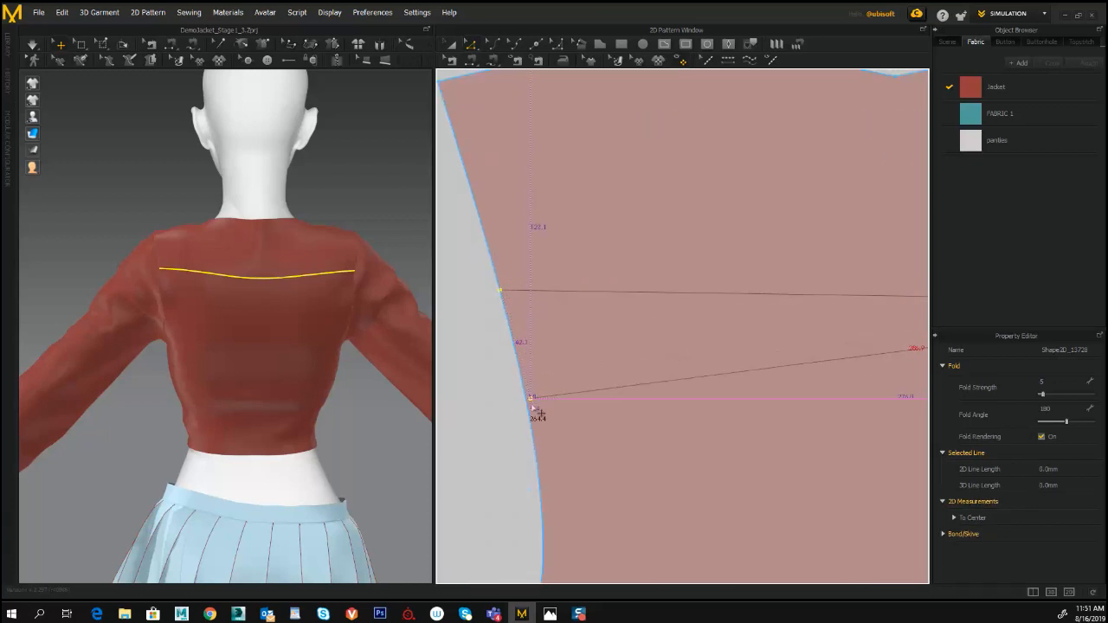
left_click(530, 410)
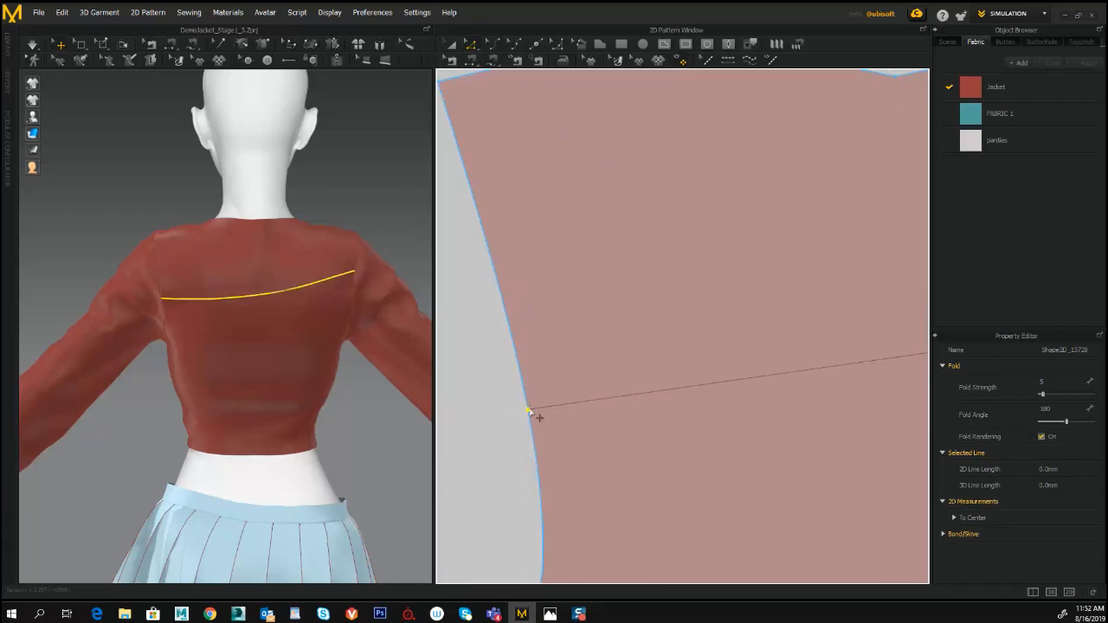
left_click_drag(530, 411, 522, 375)
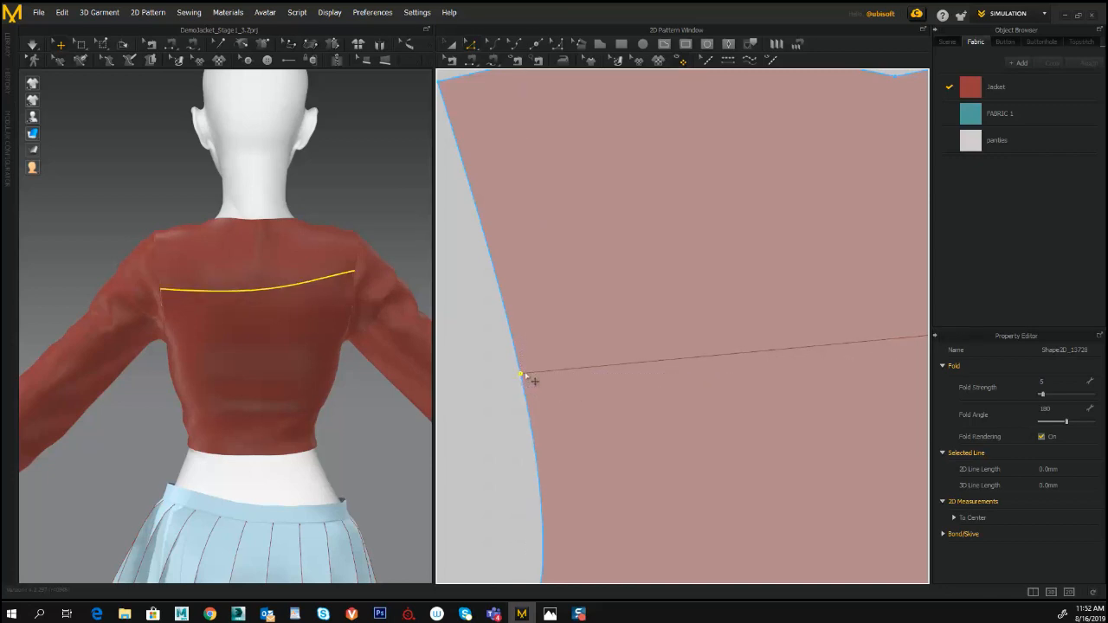
scroll(635, 324, "down", 3)
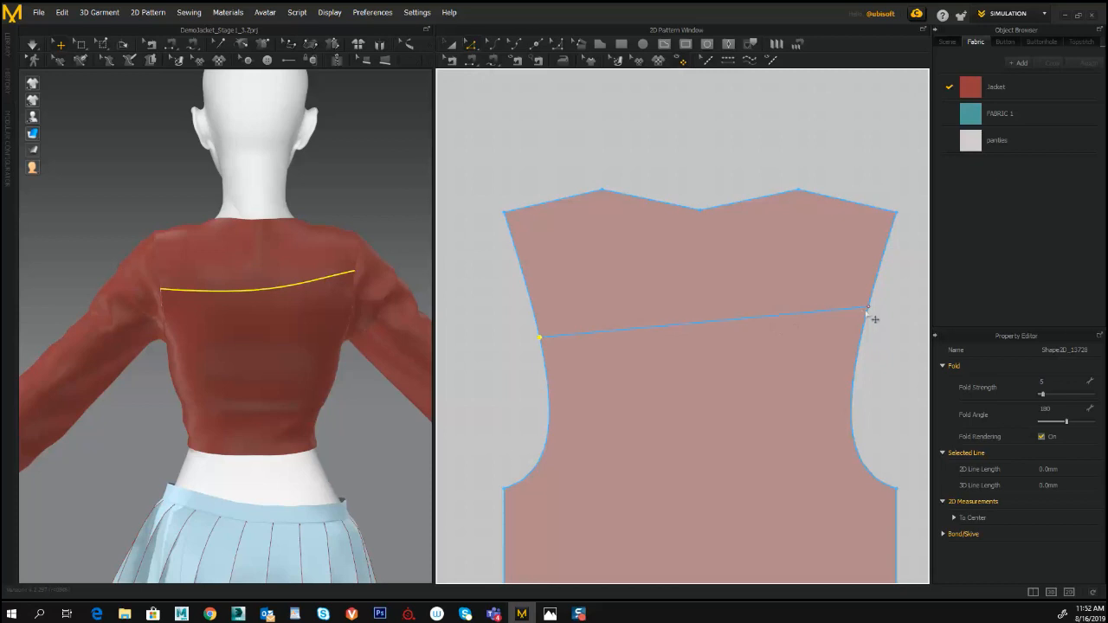
left_click_drag(868, 308, 876, 345)
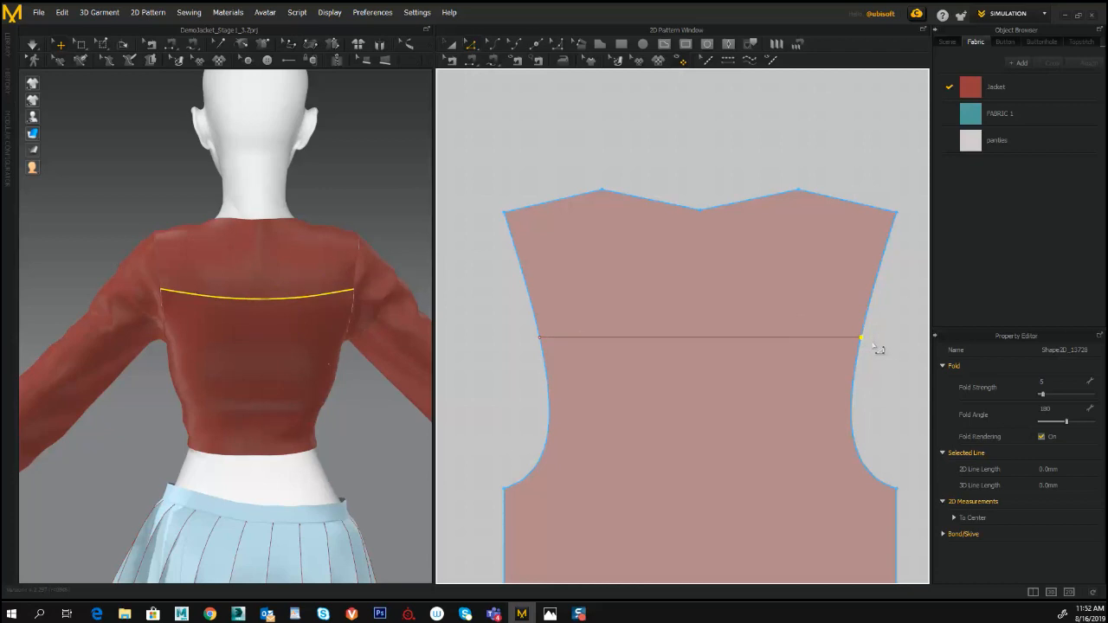
- Split the back yoke line at its midpoint using Uniform Split
scroll(874, 347, "down", 2)
scroll(873, 347, "up", 5)
middle_click_drag(739, 330, 792, 312)
middle_click_drag(303, 279, 310, 260)
mouse_move(358, 374)
right_mouse_down()
mouse_move(297, 371)
mouse_move(355, 364)
right_mouse_up()
scroll(690, 287, "down", 5)
middle_click_drag(665, 252, 672, 252)
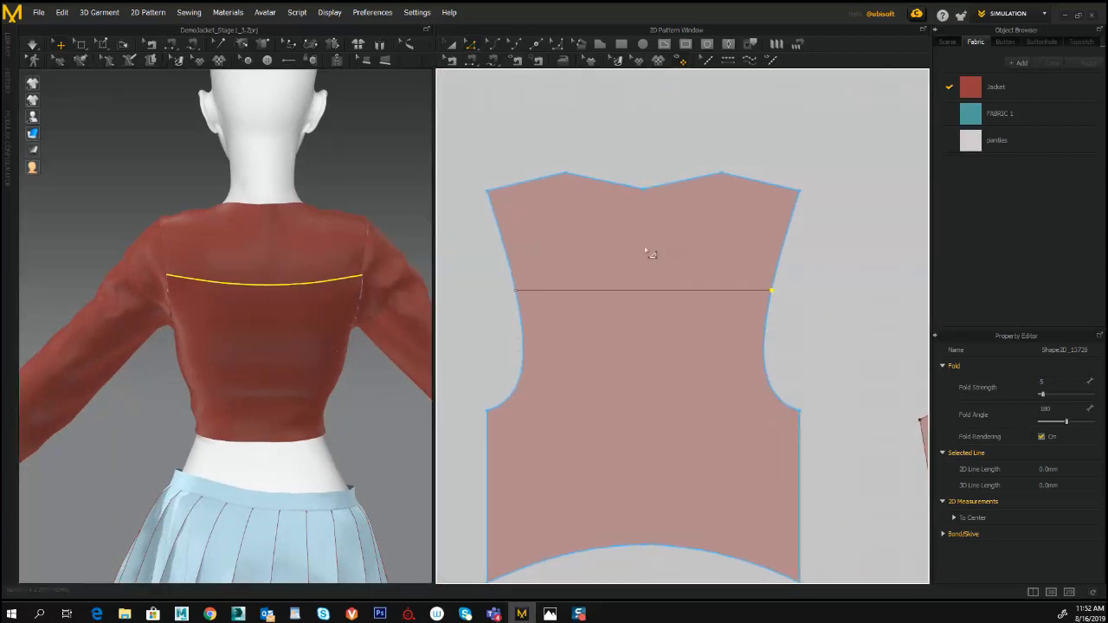
left_click(612, 293)
right_click(640, 290)
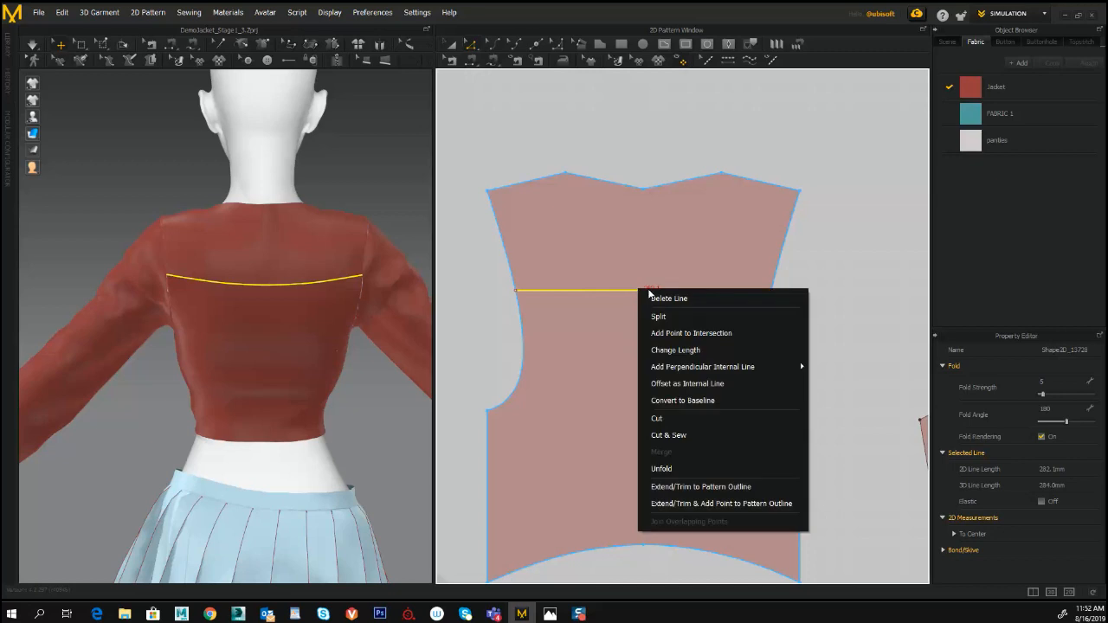
left_click(663, 317)
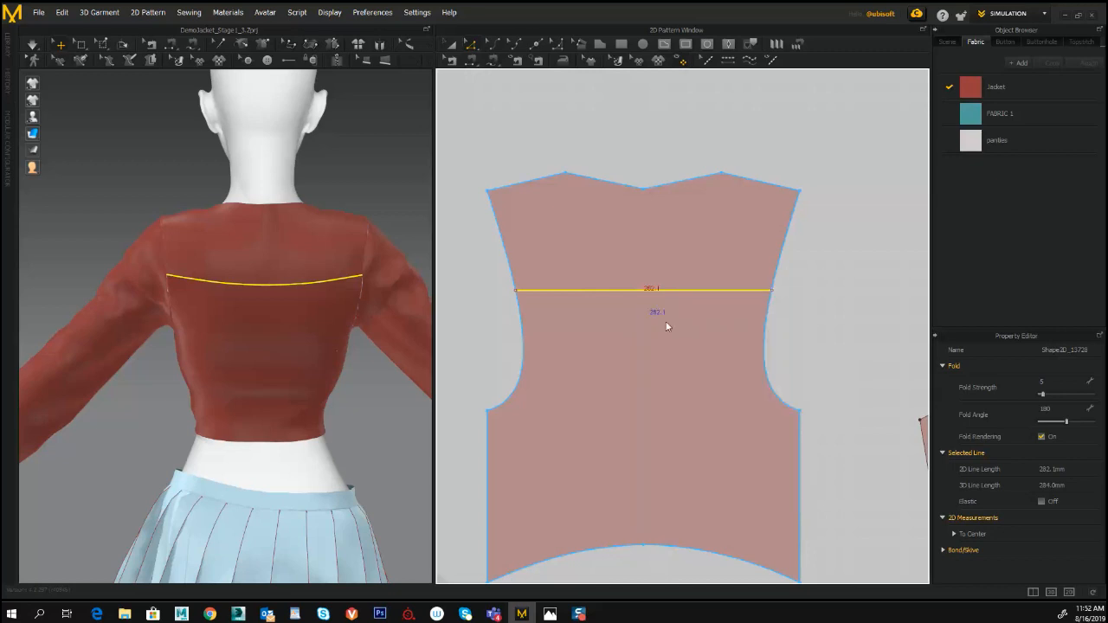
left_click_drag(563, 164, 807, 142)
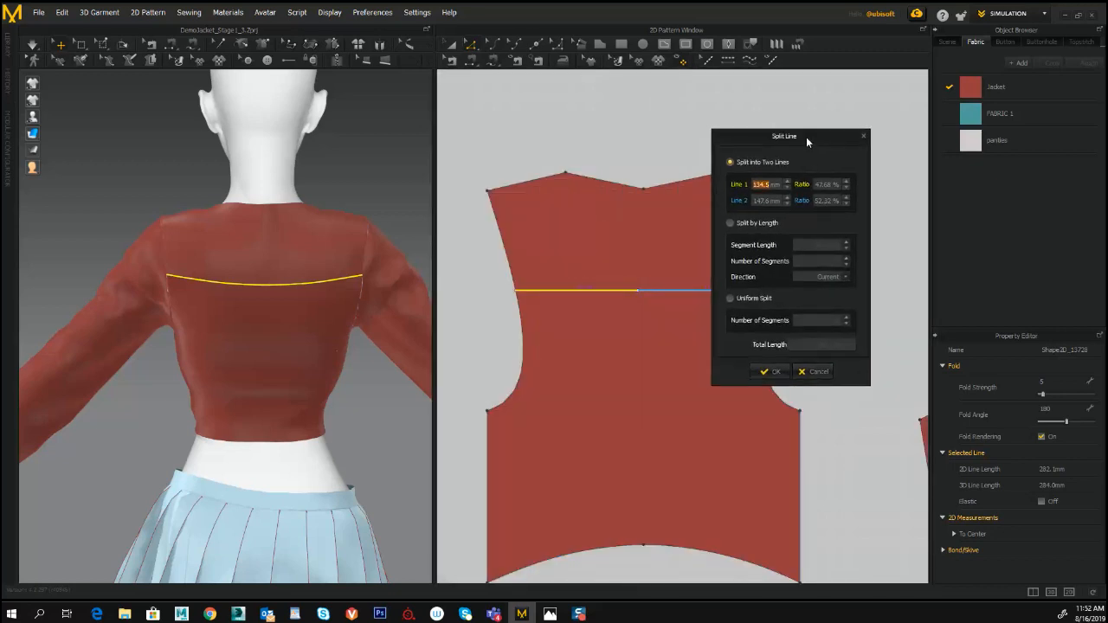
left_click(731, 299)
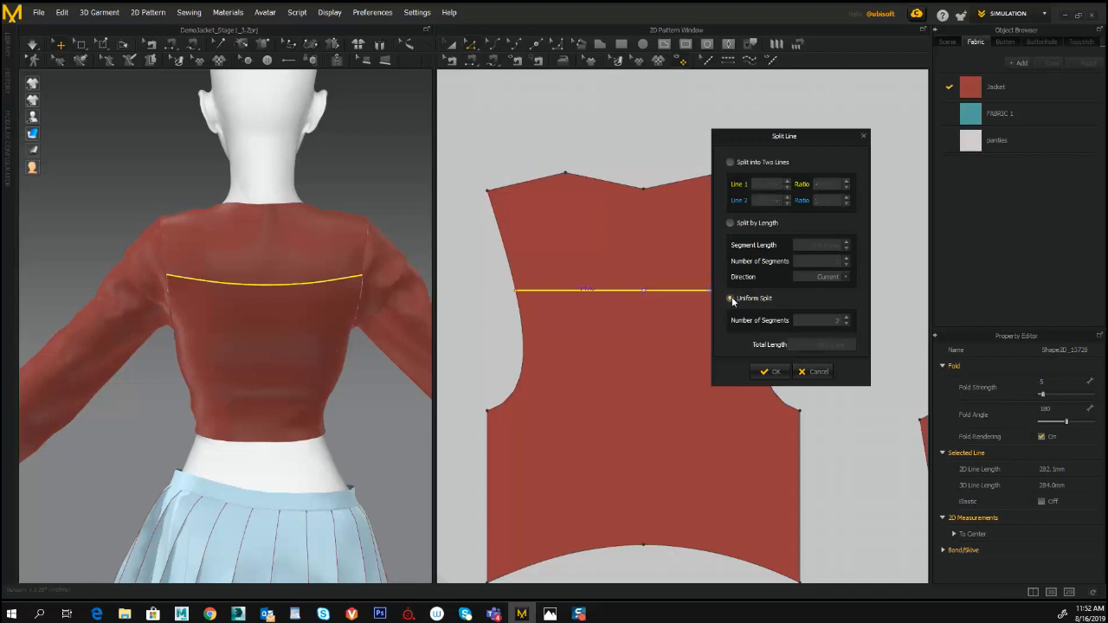
left_click(766, 371)
- Raise the midpoint of the back yoke line and convert it to a curve point to form an arch
left_click(472, 46)
left_click_drag(620, 267, 655, 269)
right_click(643, 263)
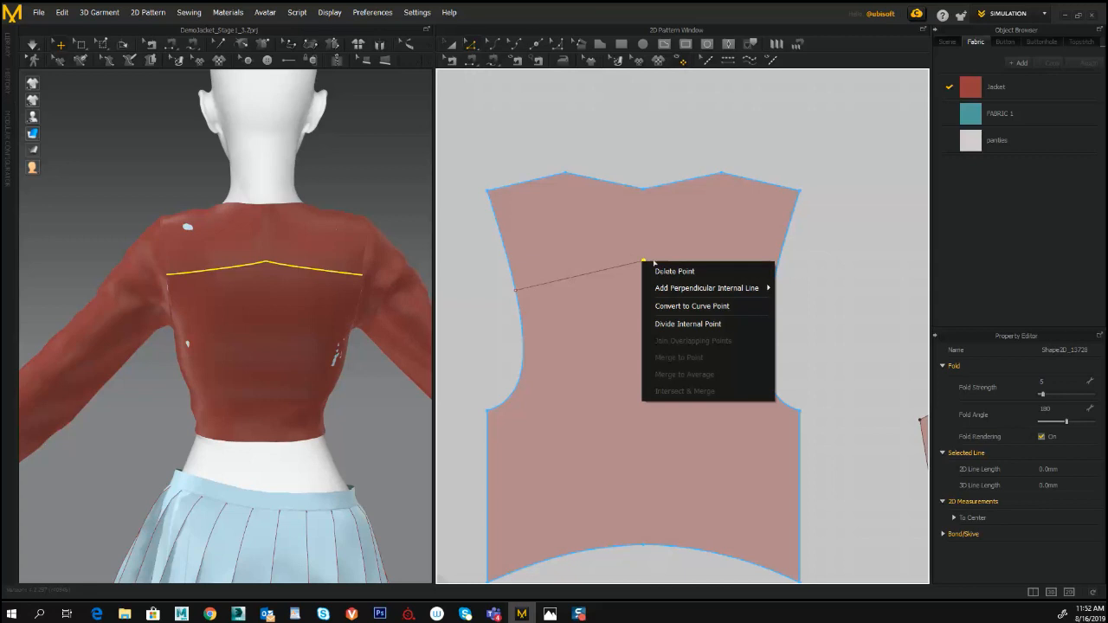
left_click(674, 306)
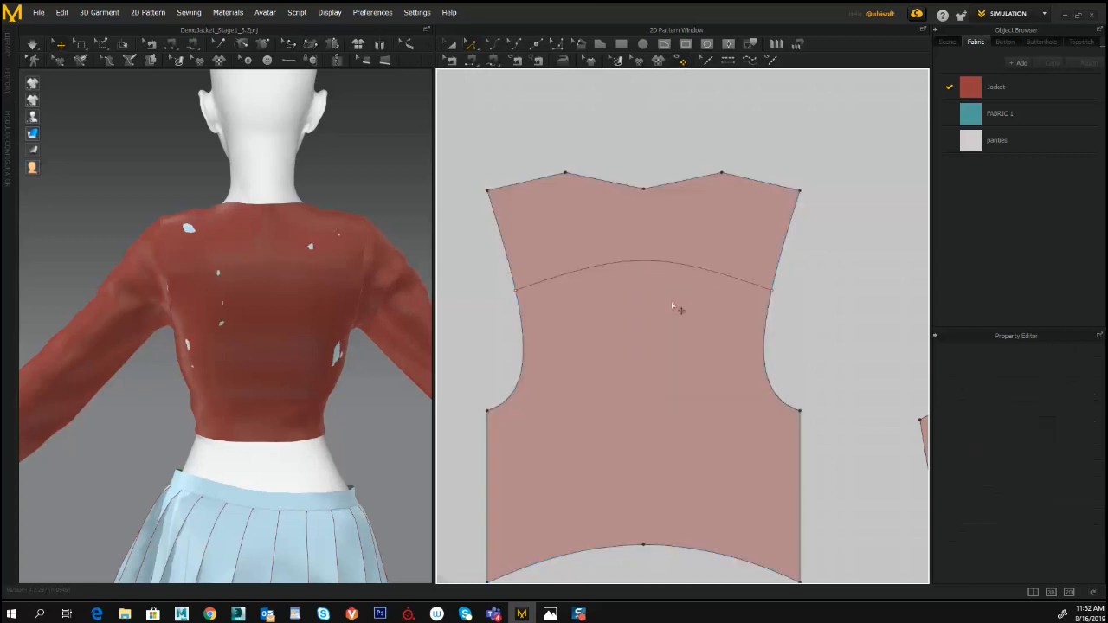
- Simulate the jacket with the arched back yoke line and view the result on the avatar
left_click(640, 264)
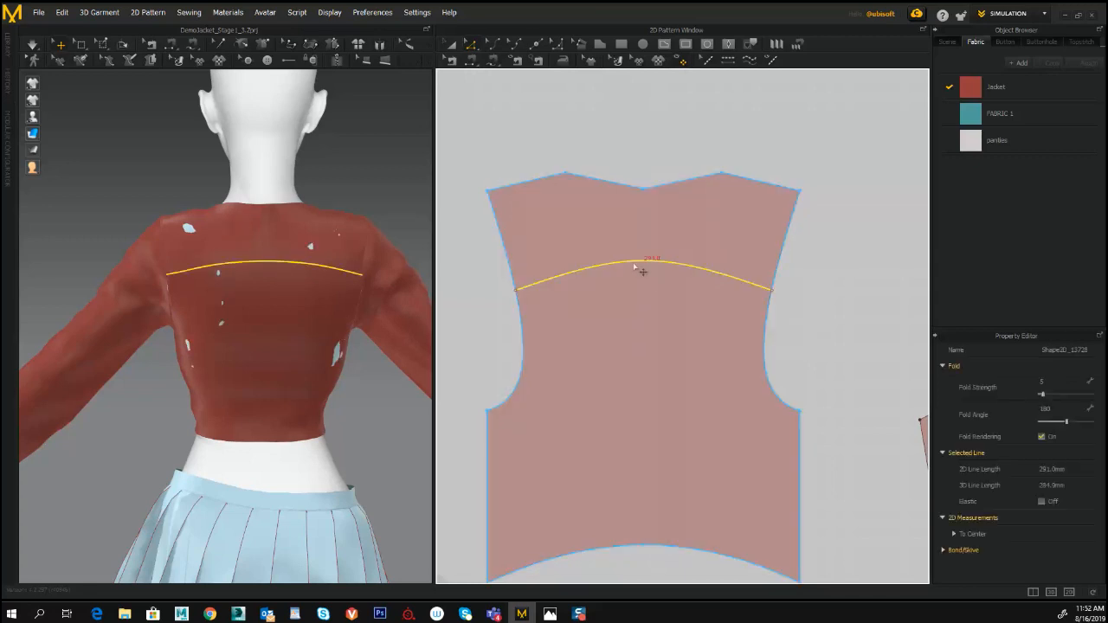
left_click(33, 44)
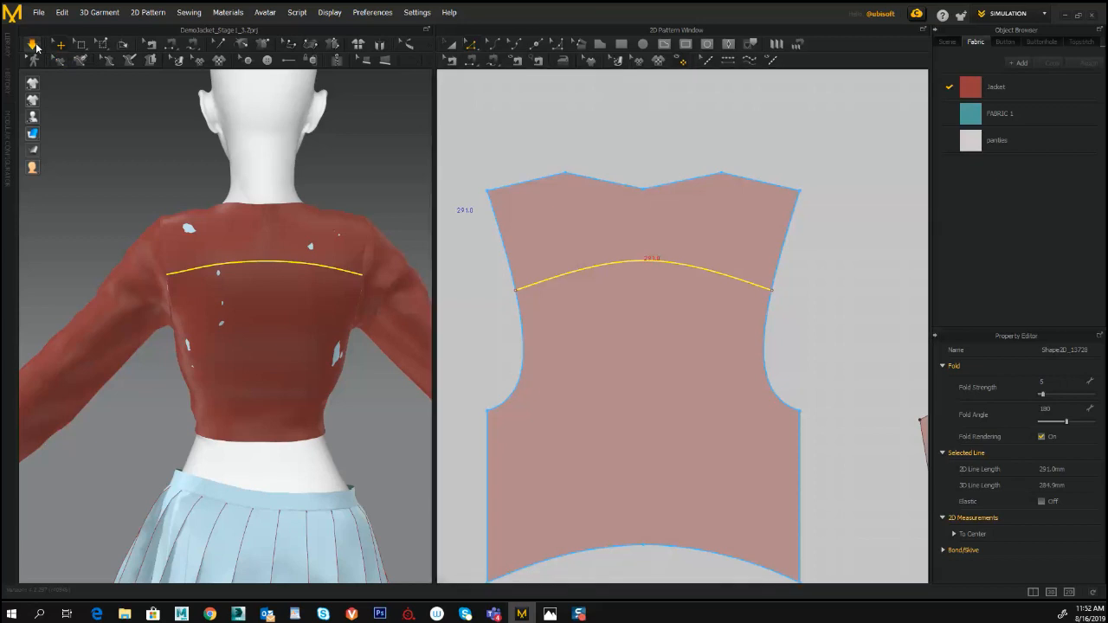
right_click(108, 119)
left_click(391, 159)
mouse_move(392, 160)
right_mouse_down()
mouse_move(129, 173)
mouse_move(404, 165)
right_mouse_up()
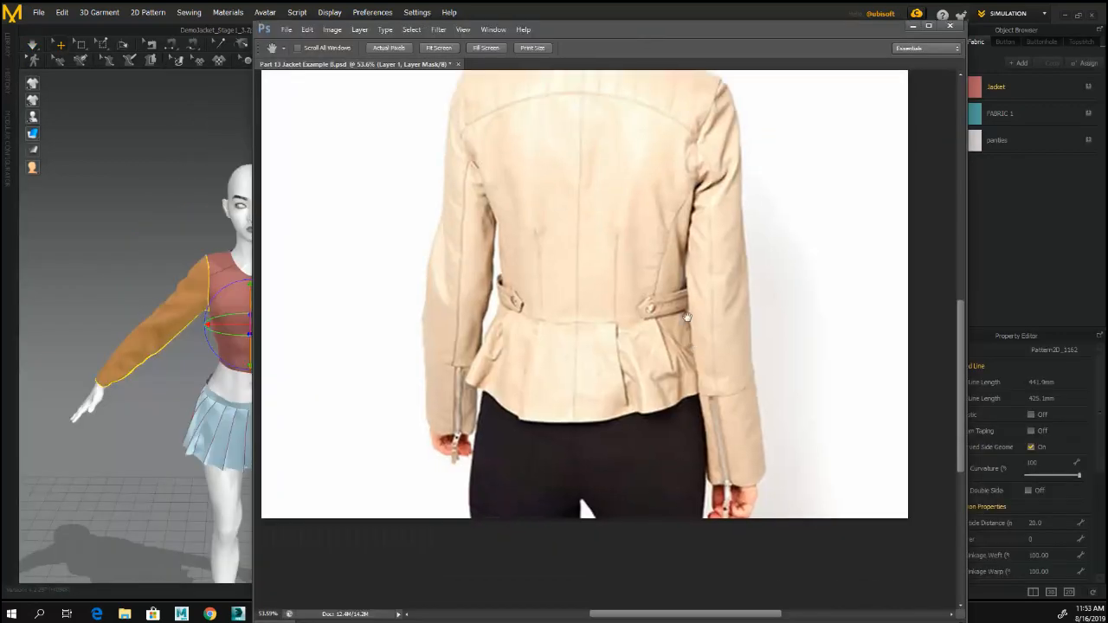
- Lengthen both sleeves slightly by moving their cuff edges down, and simulate the jacket
scroll(580, 260, "down", 3)
left_click(738, 419)
left_click_drag(737, 419, 732, 419)
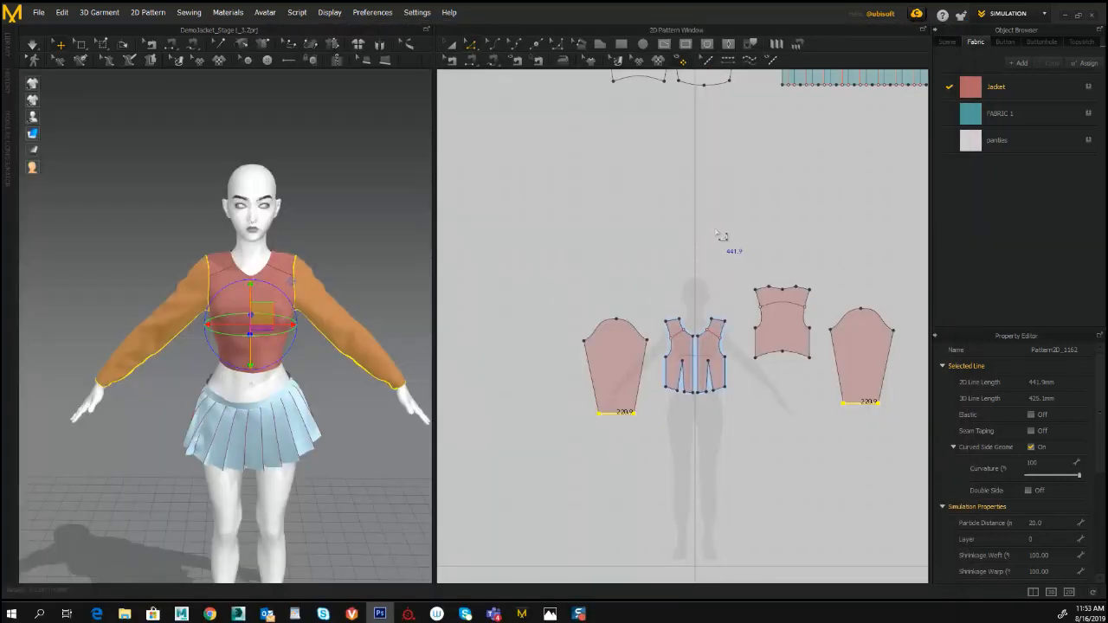
middle_click_drag(572, 274, 592, 188)
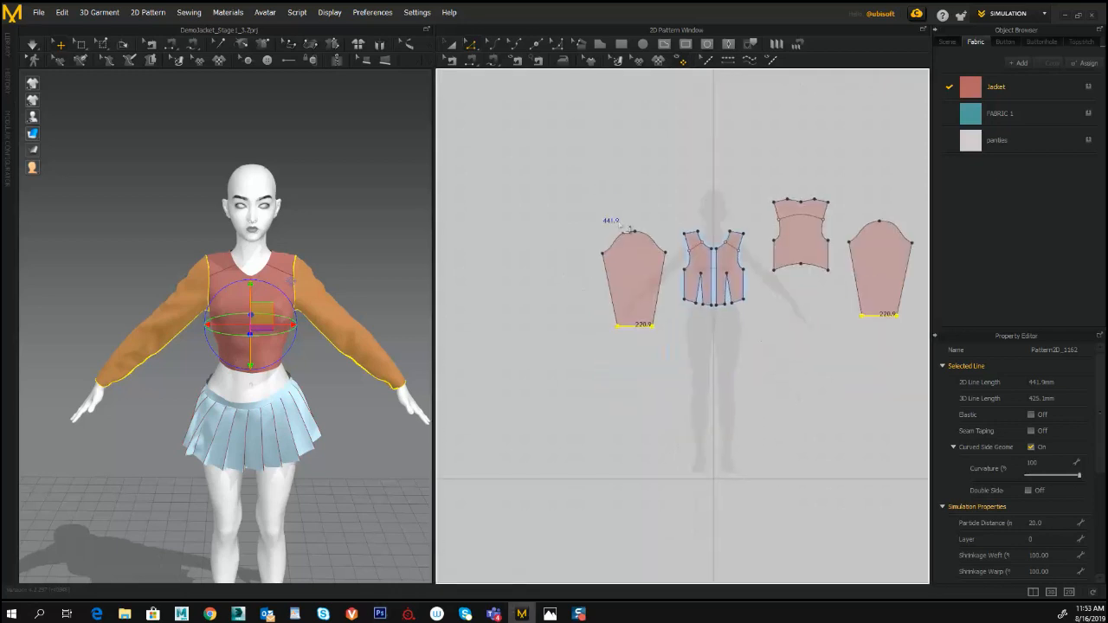
key("ctrl+z")
right_click(126, 255)
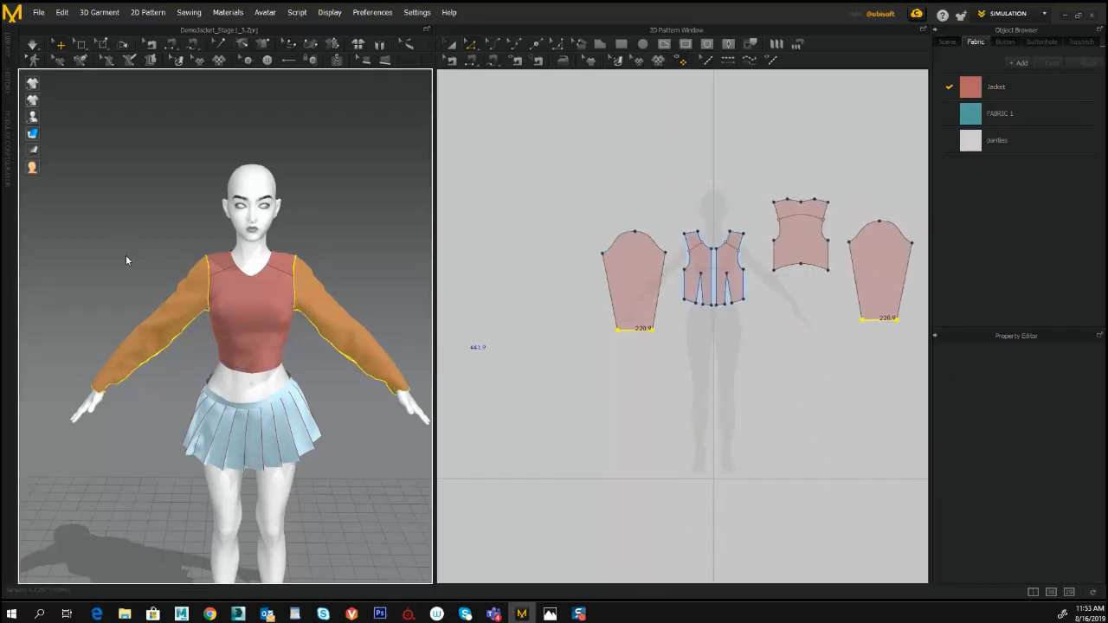
left_click(33, 46)
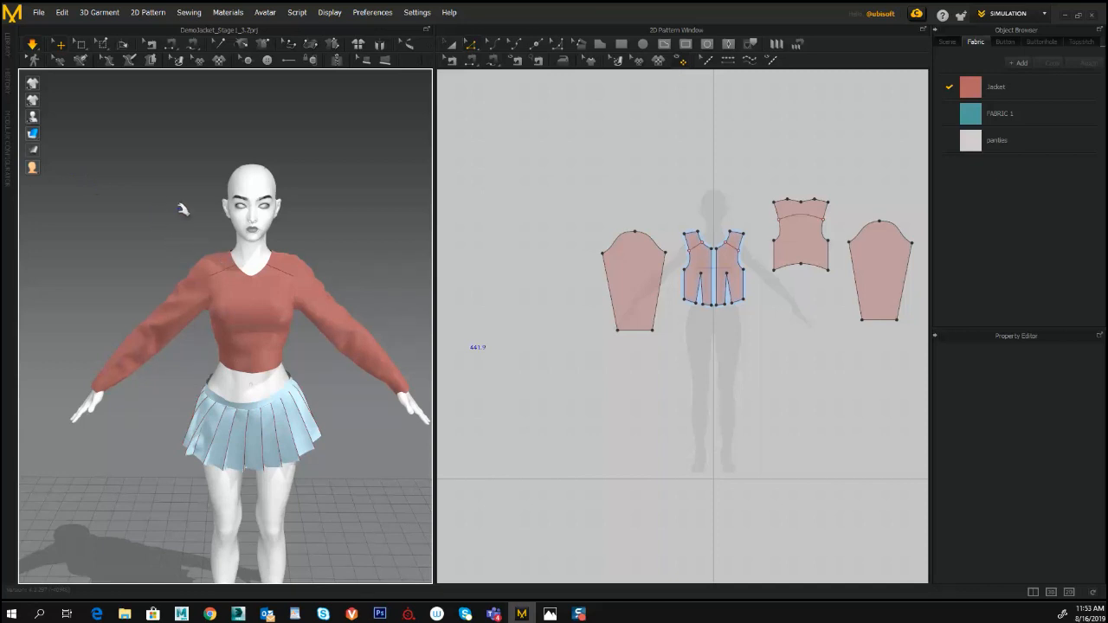
- Convert the centre point of the back piece's neckline to a curve point
middle_click_drag(566, 192, 537, 196)
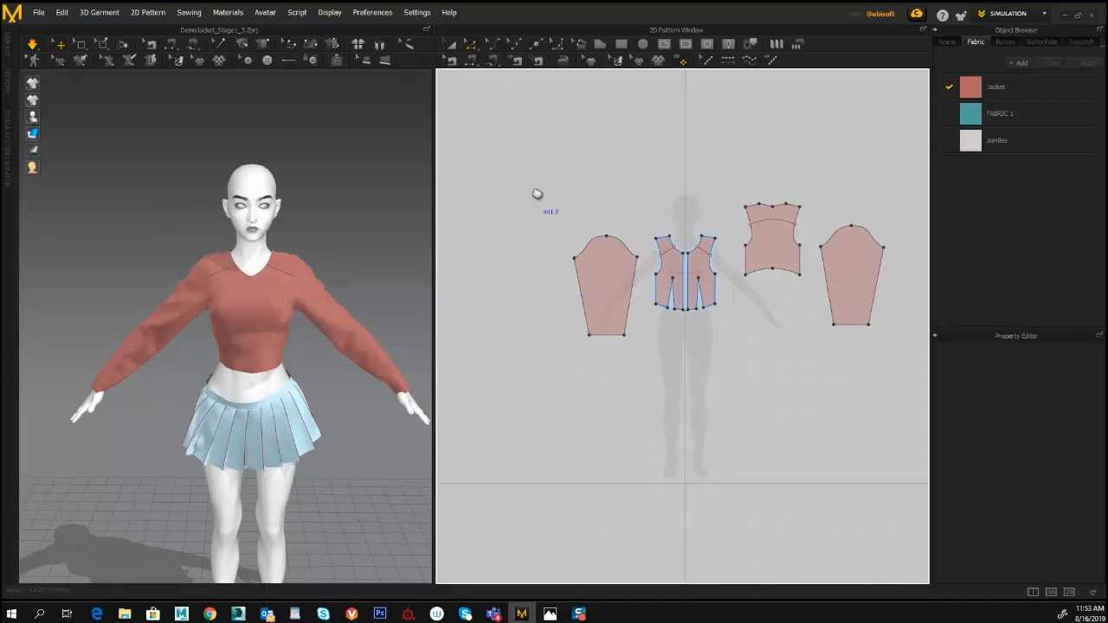
scroll(537, 197, "up", 1)
scroll(534, 197, "down", 5)
left_click_drag(636, 222, 506, 168)
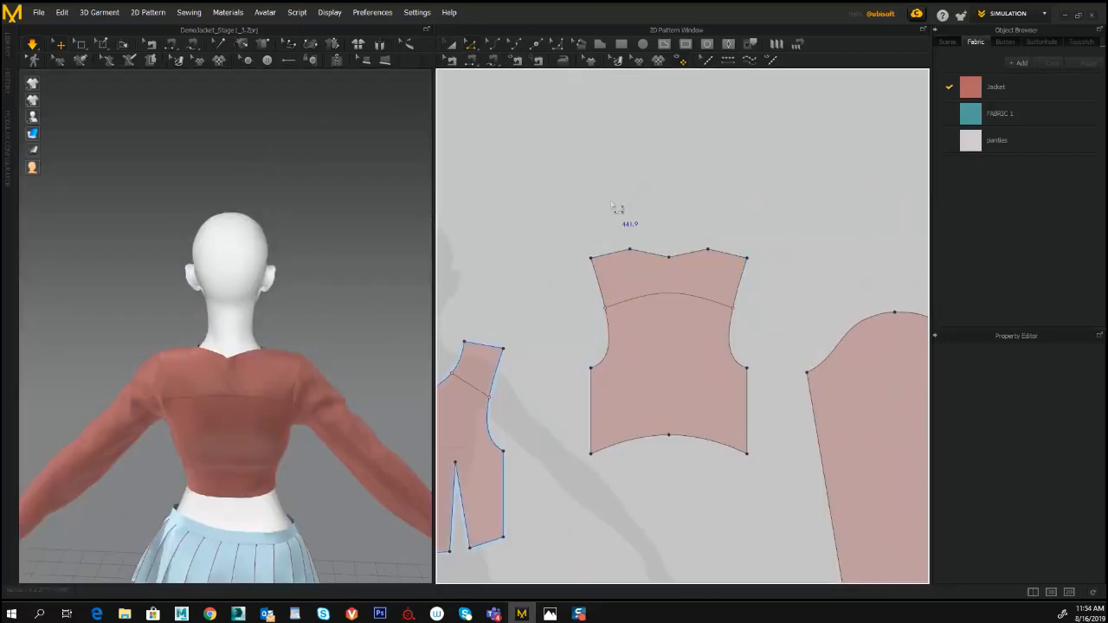
left_click(680, 269)
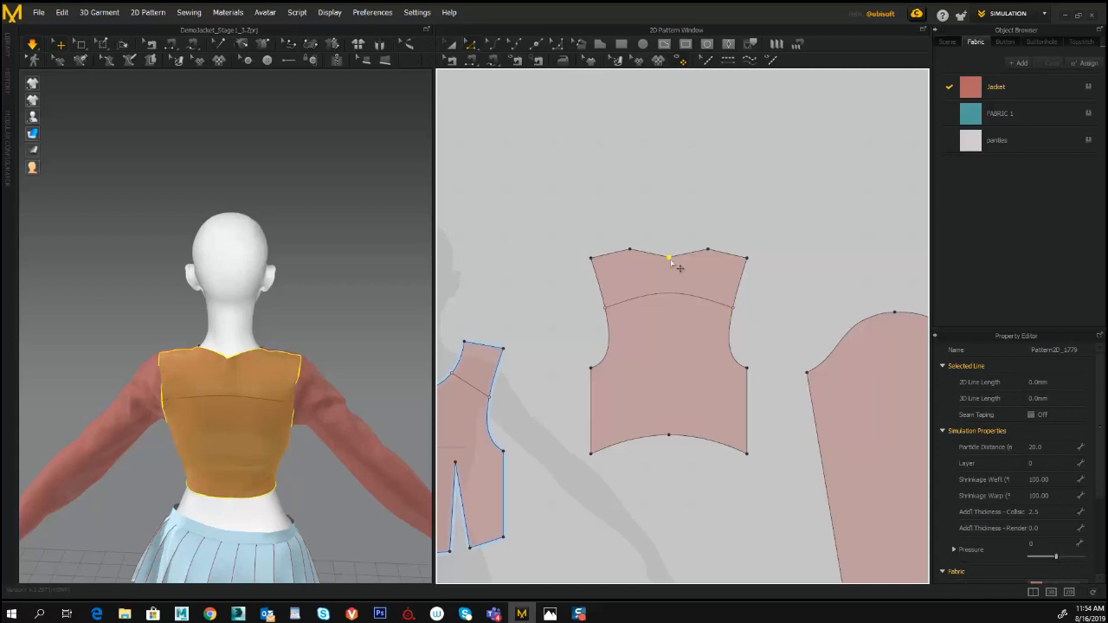
right_click(671, 259)
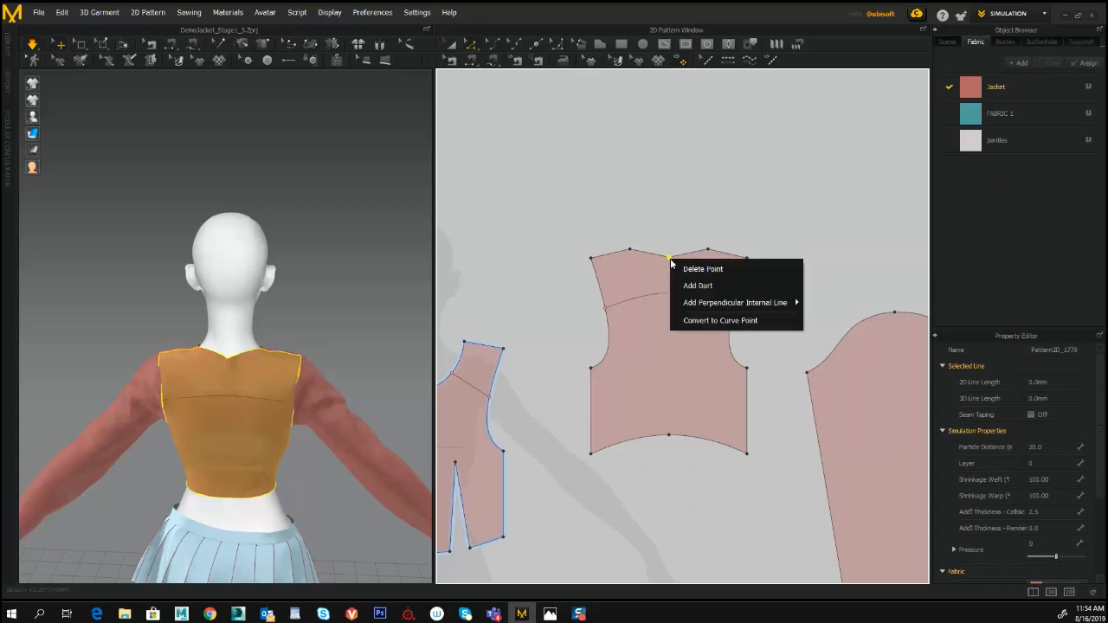
left_click(702, 320)
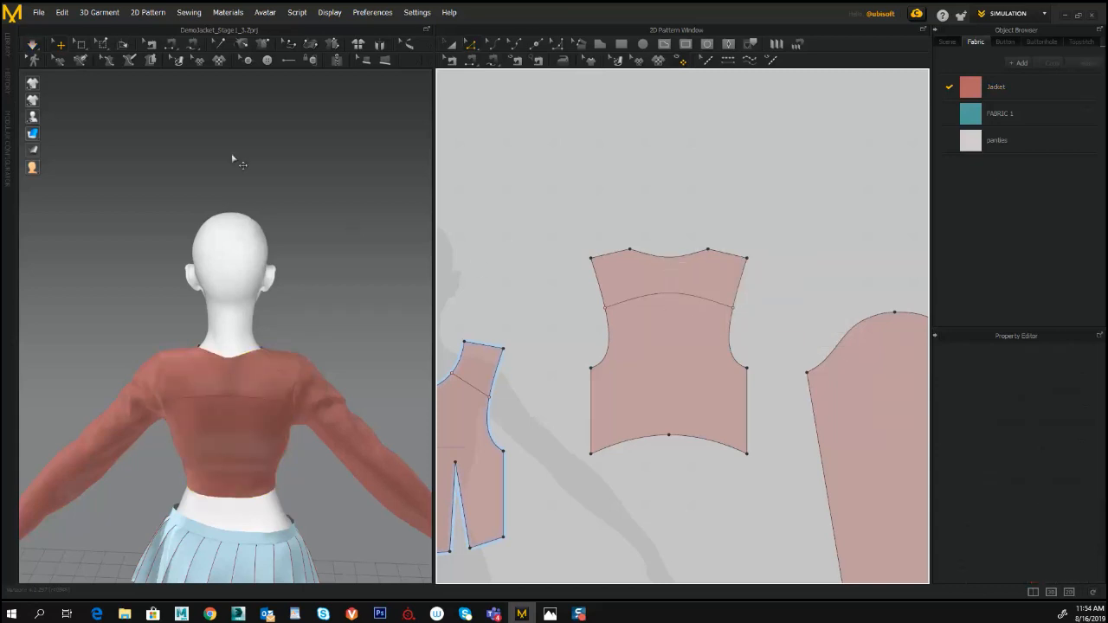
- Simulate the rounded back neckline and inspect the jacket on the avatar from back and front
left_click(33, 46)
right_click_drag(305, 191, 363, 185)
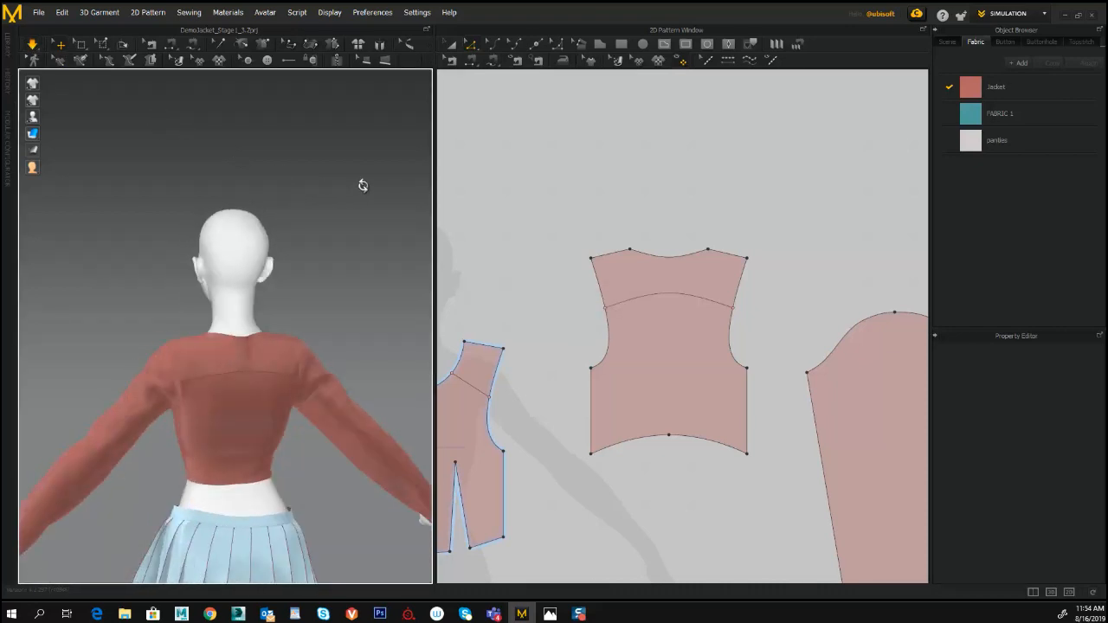
right_click_drag(117, 222, 171, 252)
middle_click_drag(172, 252, 200, 109)
scroll(191, 171, "down", 4)
right_click_drag(196, 189, 186, 166)
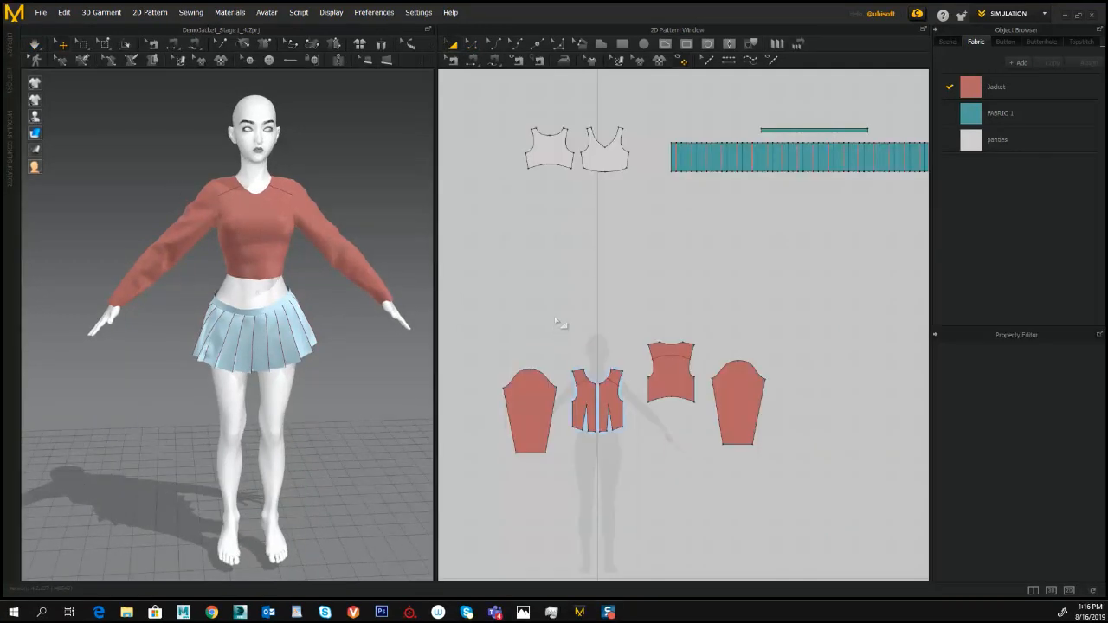
scroll(644, 247, "up", 6)
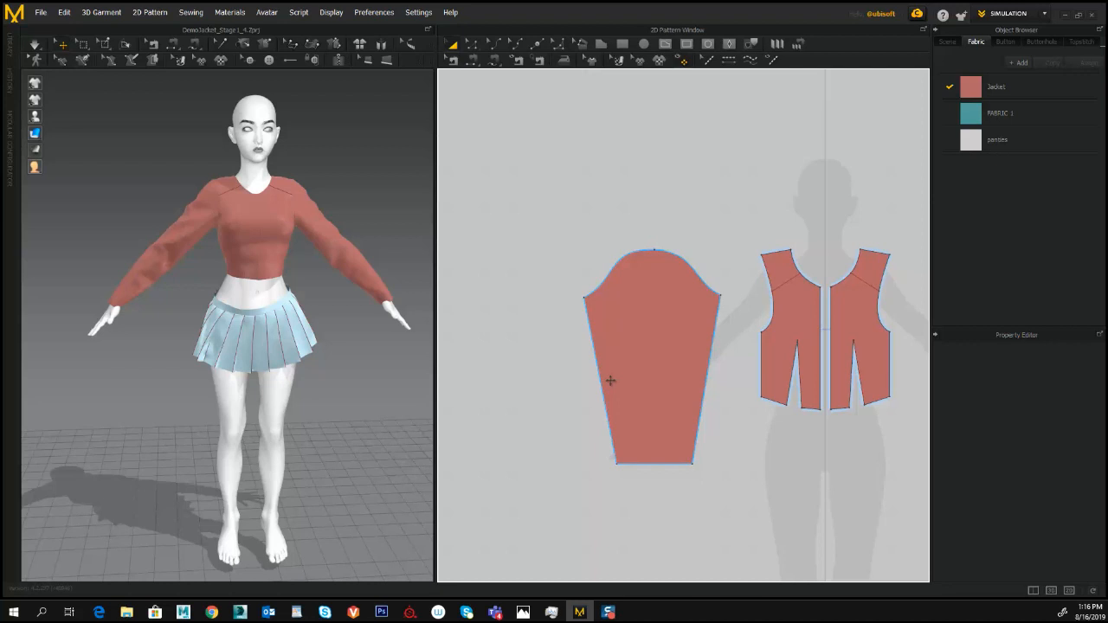
- Split the left edge of the sleeve piece beside the left front panel into two equal segments using Uniform Split
key("z")
left_click(595, 369)
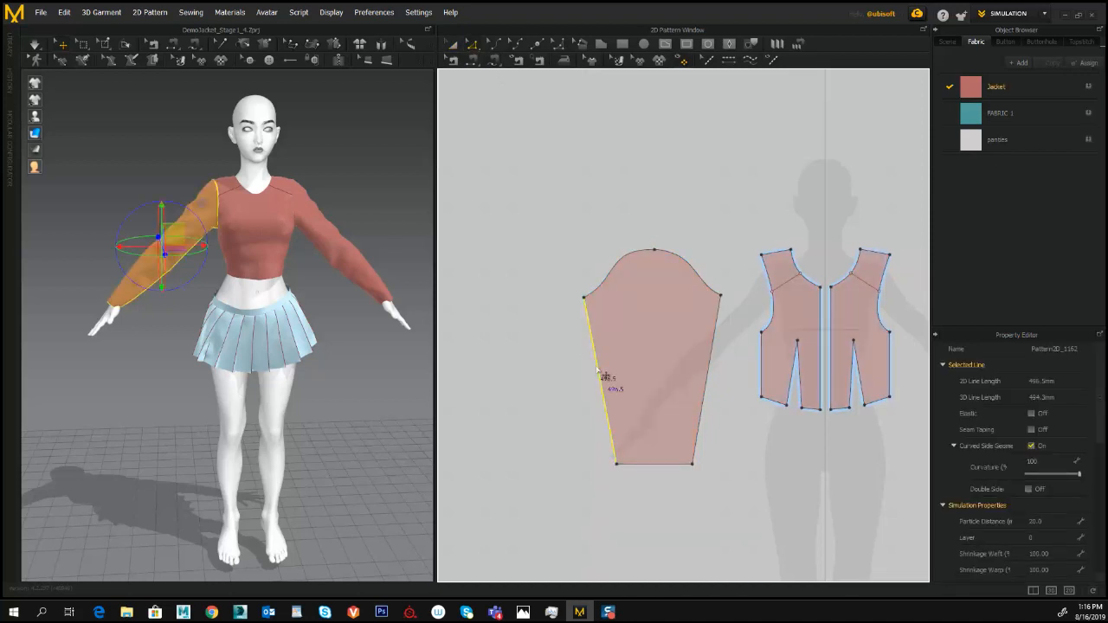
right_click(596, 366)
left_click(630, 395)
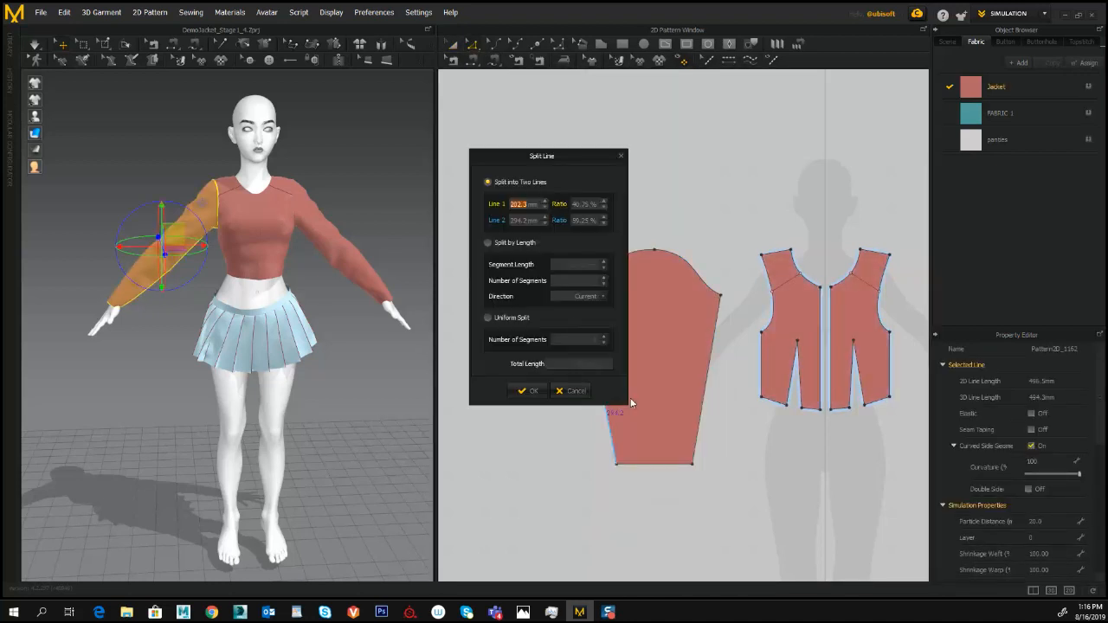
left_click(487, 318)
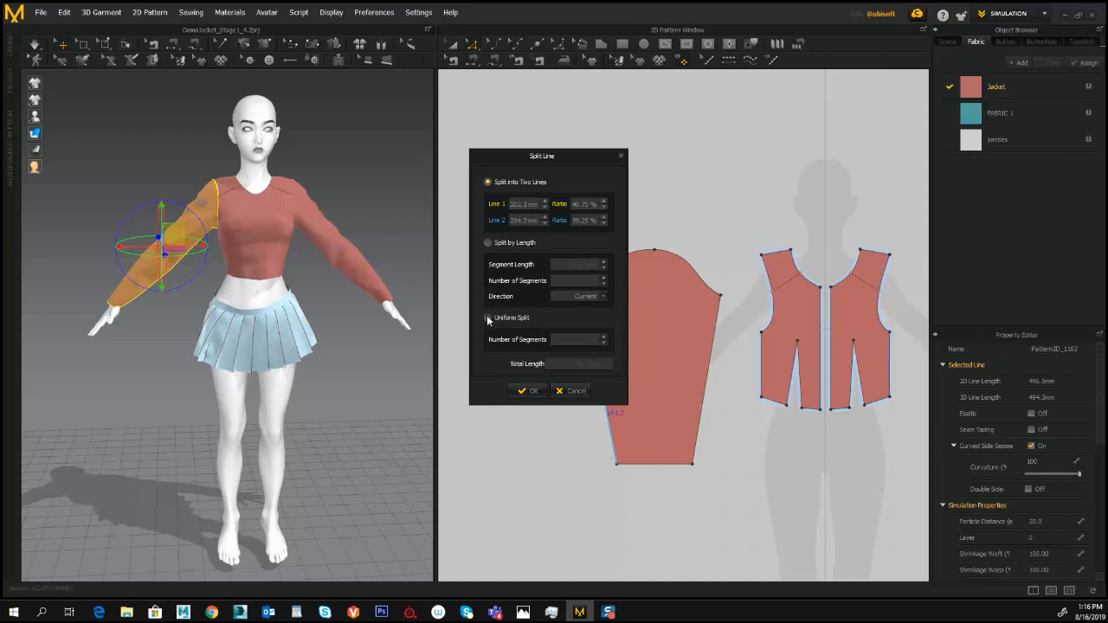
left_click(524, 391)
- Split the opposite edge of the same sleeve into equal segments using Uniform Split
left_click(704, 401)
right_click(705, 399)
left_click(720, 431)
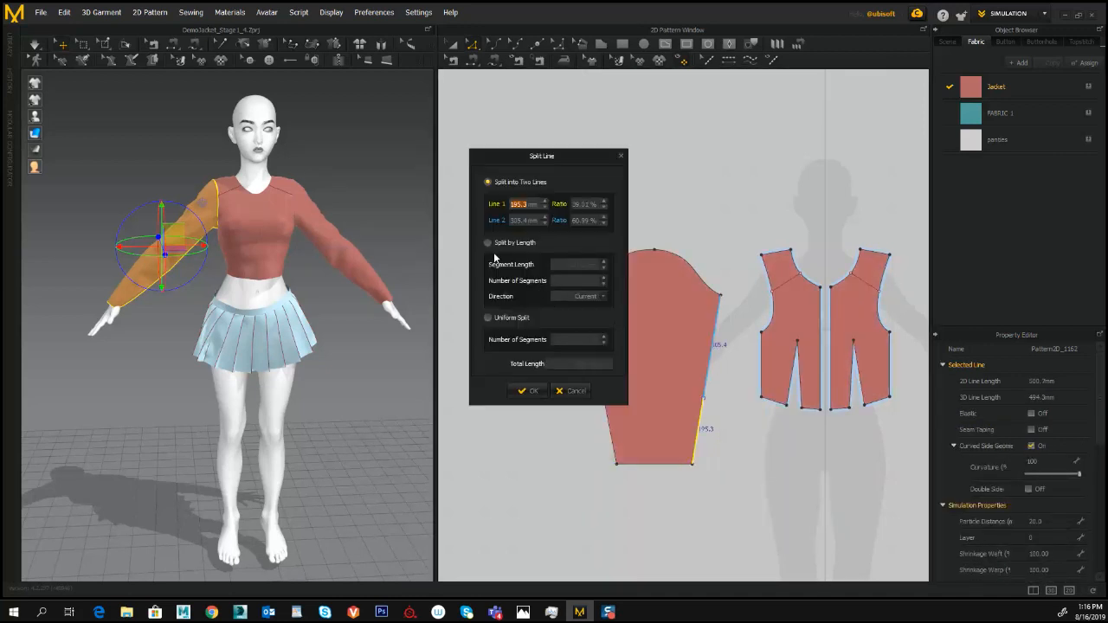
left_click(488, 319)
left_click(524, 391)
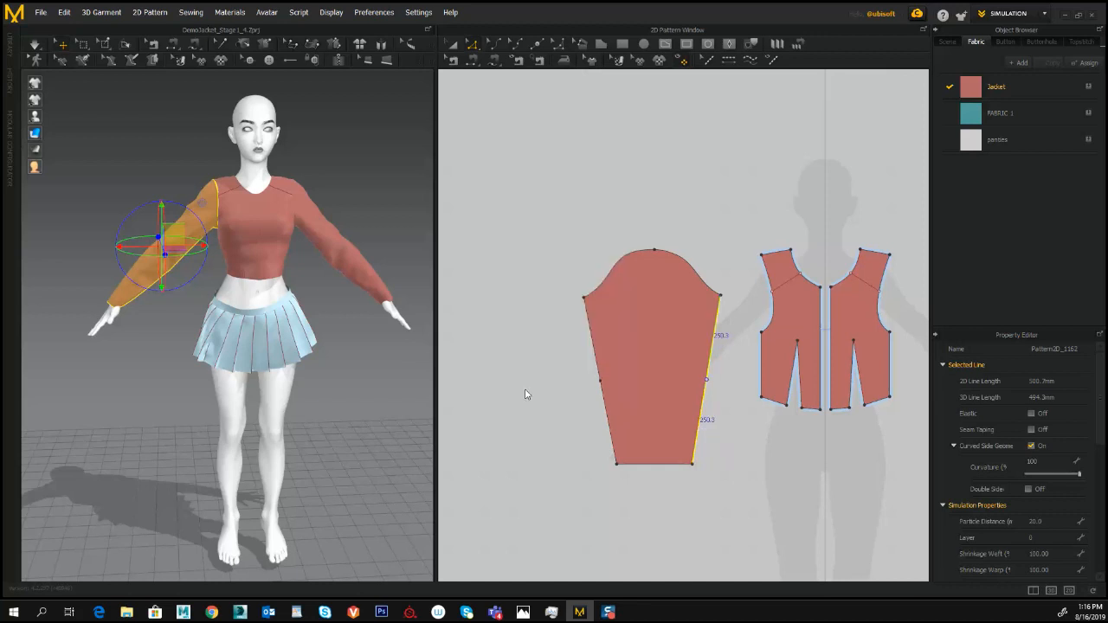
- Move the midpoints of both sleeve side edges inward to taper the sleeve at the elbow
scroll(497, 286, "up", 3)
left_click(594, 363)
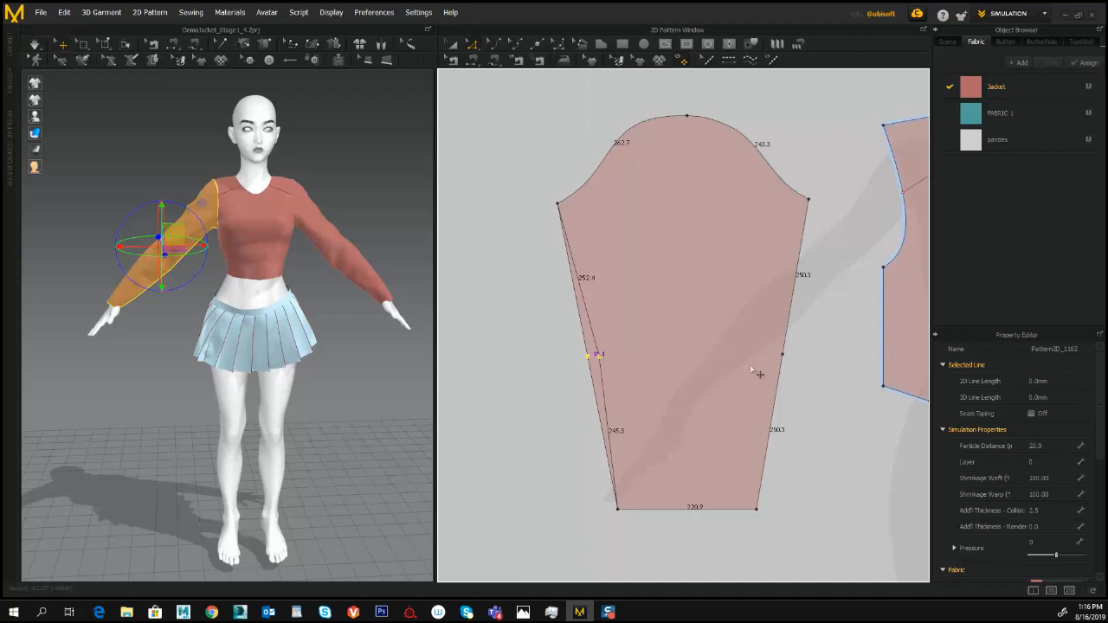
left_click(804, 349)
left_click_drag(783, 355, 773, 356)
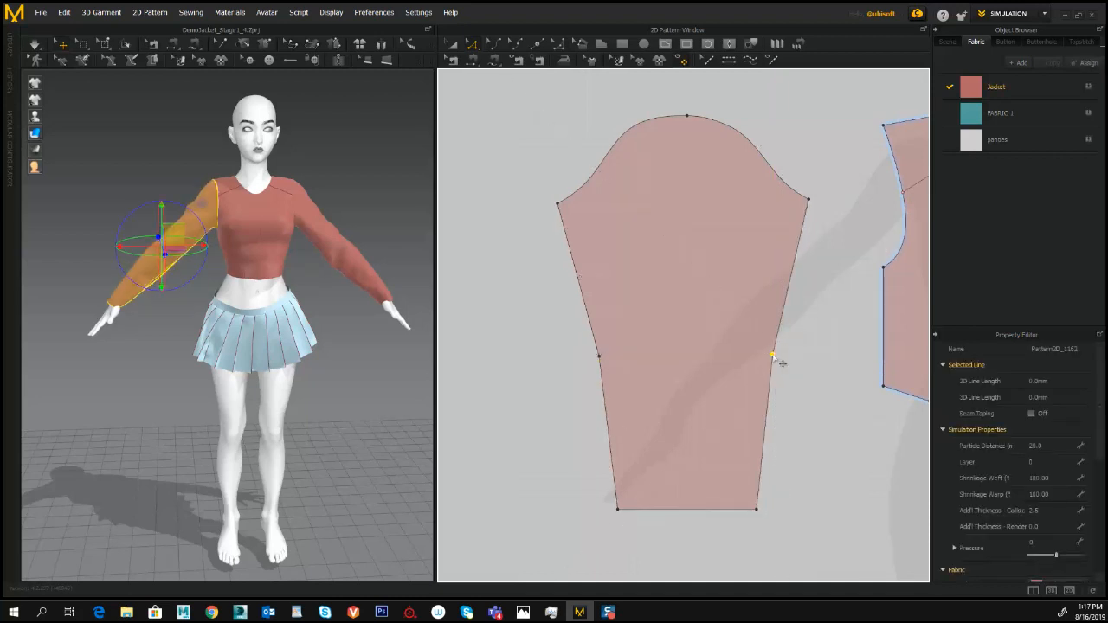
- Convert both elbow points of the sleeve to curve points and simulate the jacket
right_click(600, 360)
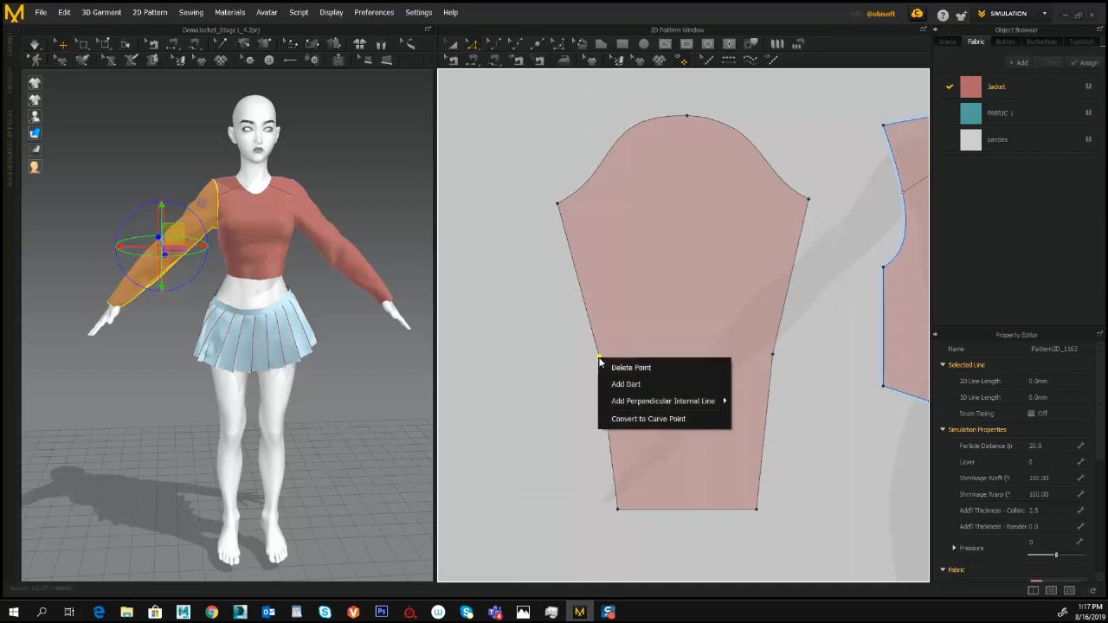
left_click(632, 418)
left_click(773, 355)
right_click(774, 356)
left_click(807, 417)
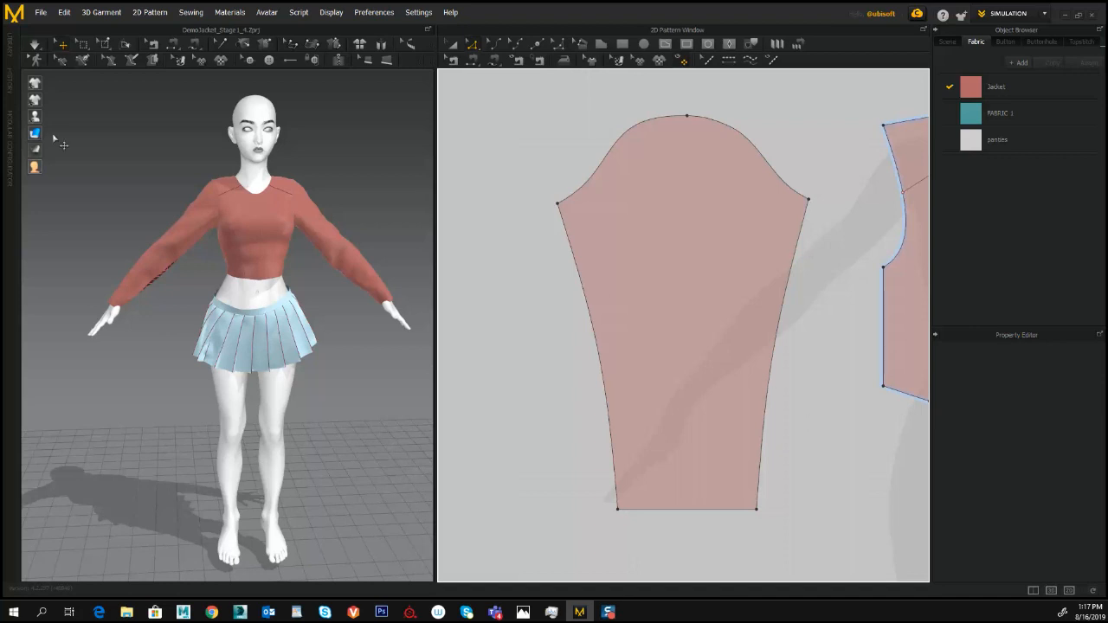
left_click(35, 43)
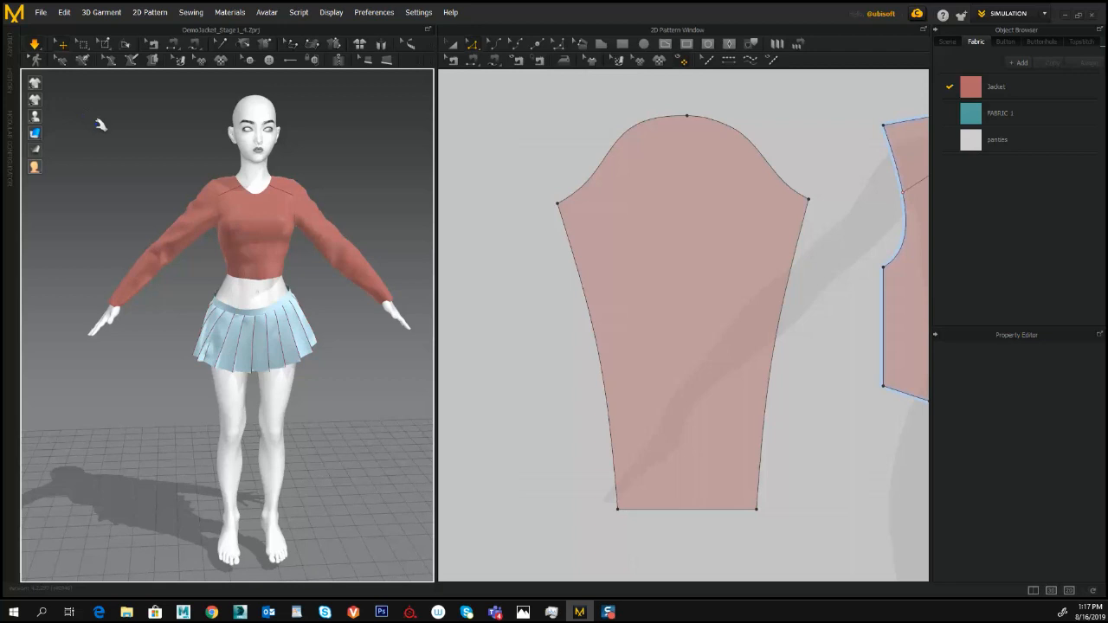
- Replace the other, unshaped sleeve with a mirrored copy of the tapered sleeve
left_click(896, 274)
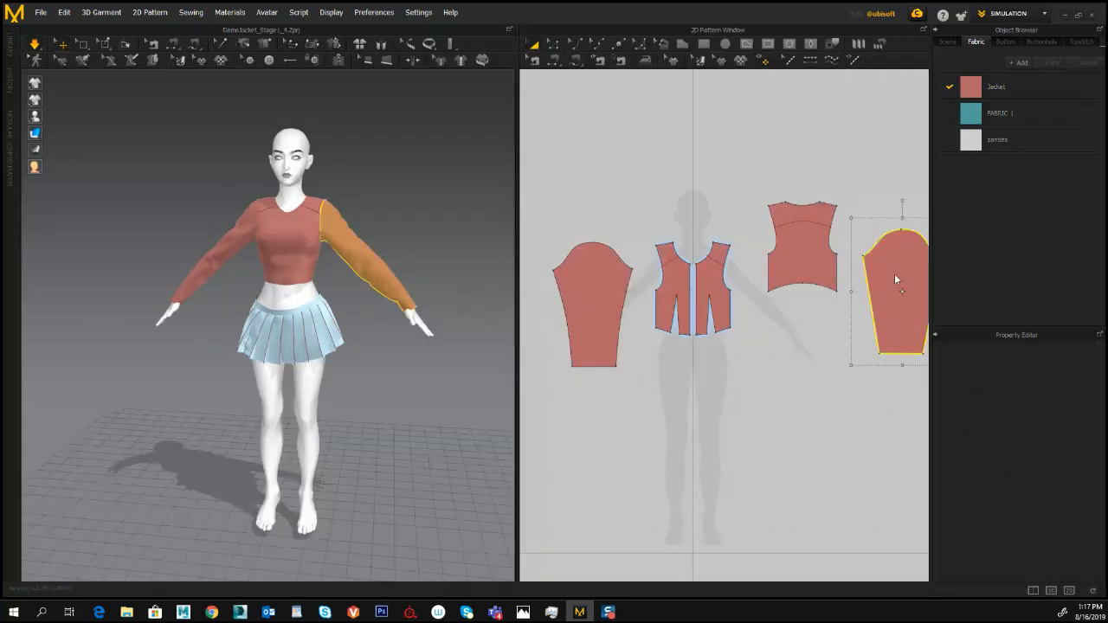
left_click_drag(896, 276, 594, 297)
right_click(594, 297)
left_click(618, 63)
right_click(870, 338)
left_click(898, 28)
left_click(892, 310)
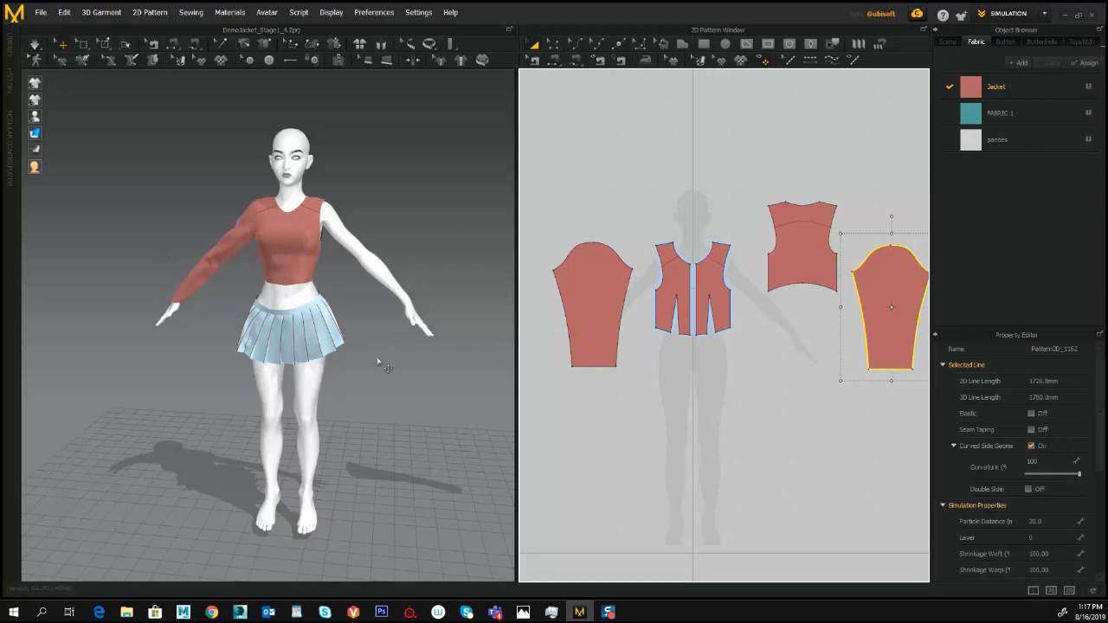
- Position the mirrored sleeve around the avatar's bare arm in the 3D view
scroll(386, 388, "down", 2)
middle_click_drag(383, 387, 264, 420)
left_click(404, 313)
left_click_drag(445, 313, 276, 309)
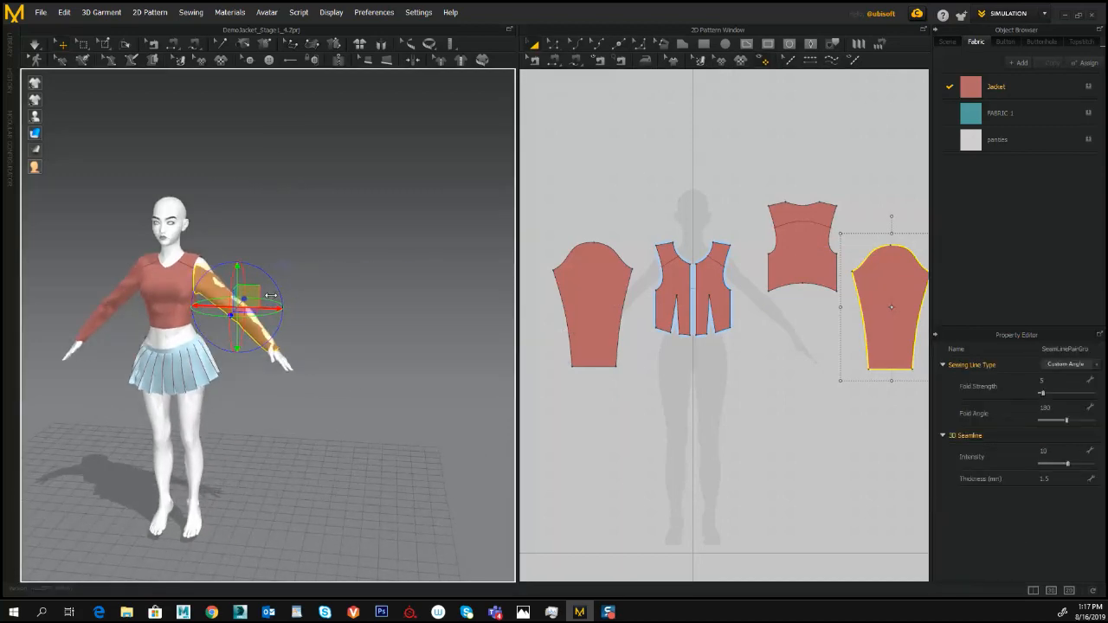
scroll(361, 263, "up", 3)
middle_click_drag(363, 284, 446, 310)
left_click_drag(361, 346, 373, 310)
right_click_drag(374, 310, 371, 268)
scroll(370, 268, "up", 3)
- Sew the mirrored sleeve's cap to the back and front armholes, and simulate the jacket
middle_click_drag(789, 361, 727, 364)
left_click(561, 59)
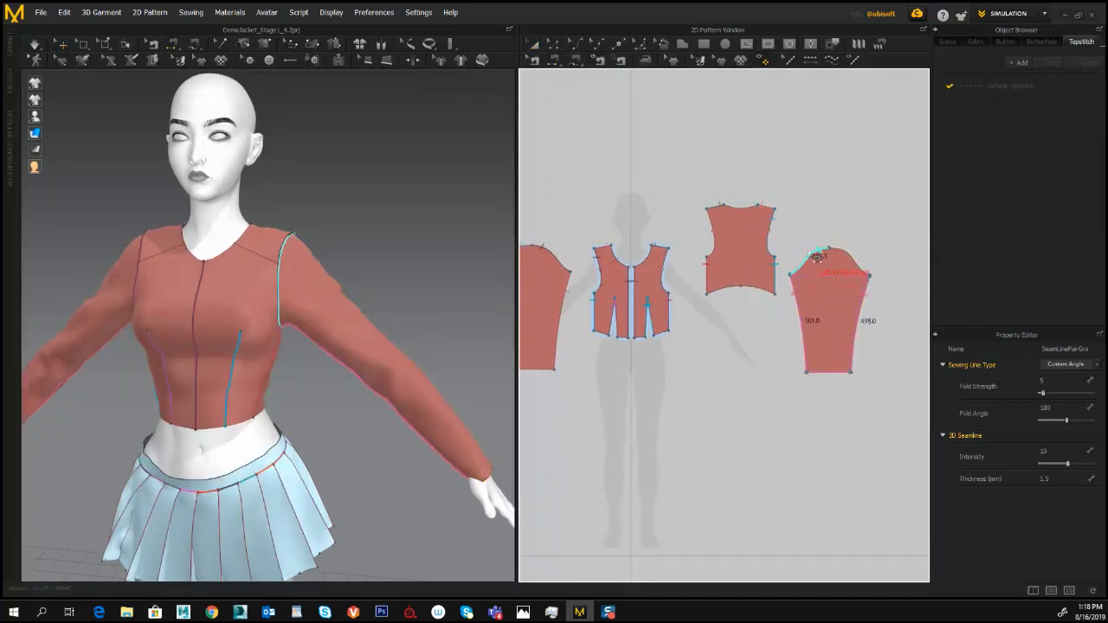
left_click(837, 252)
left_click(821, 251)
left_click(667, 263)
left_click(851, 259)
left_click(714, 223)
left_click(34, 44)
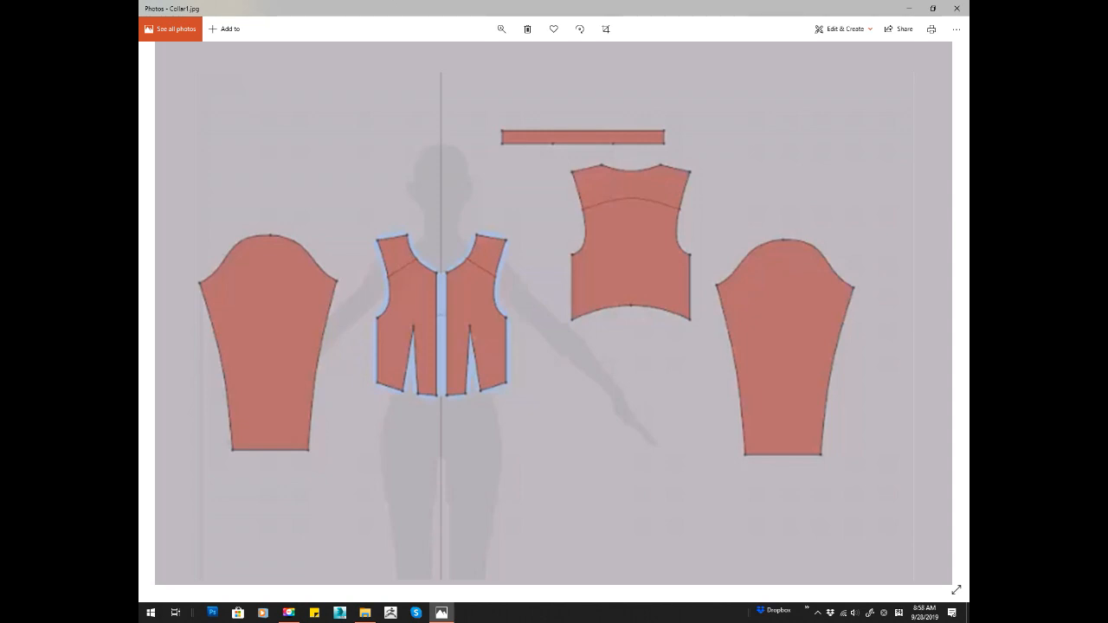
- Study the collar reference images in Photos, comparing the front and back neckline segments with the matching sections of the collar strip
key("Right")
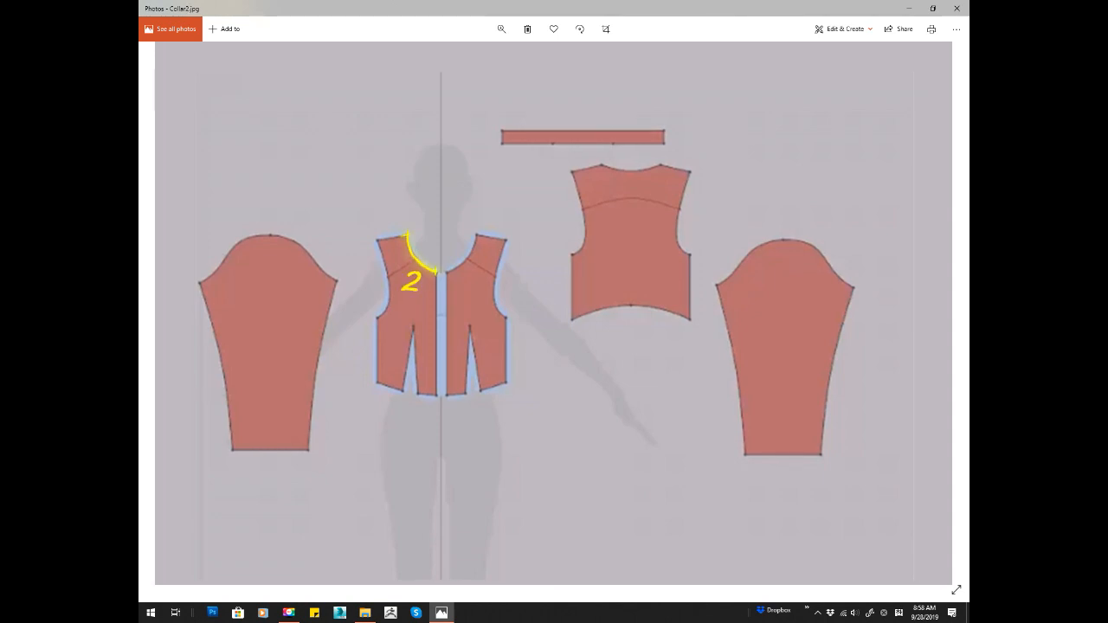
key("Right")
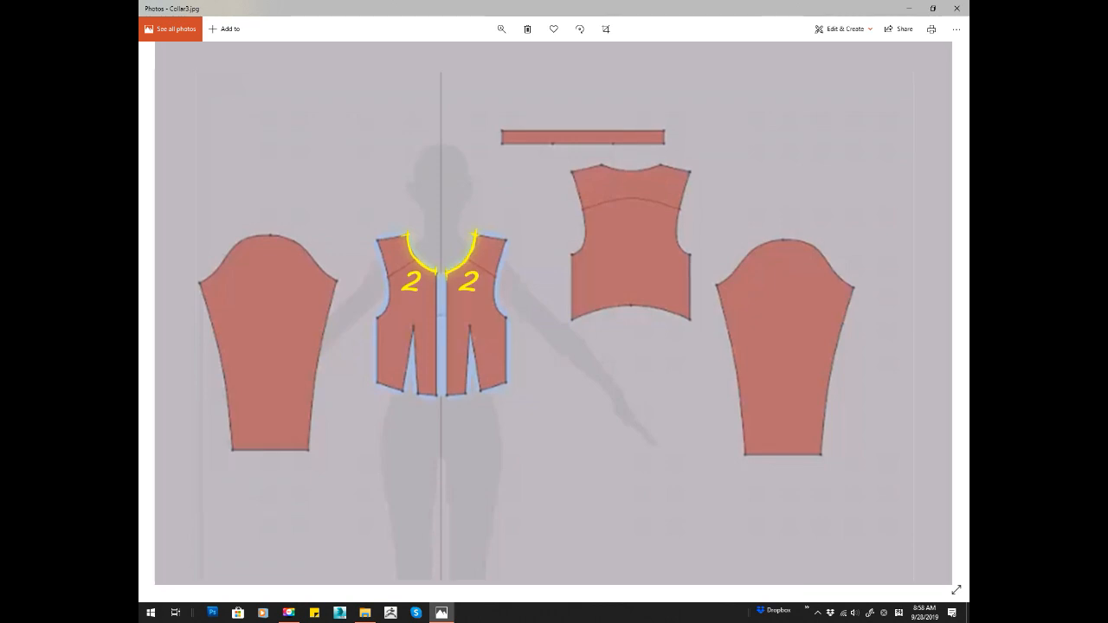
key("Right")
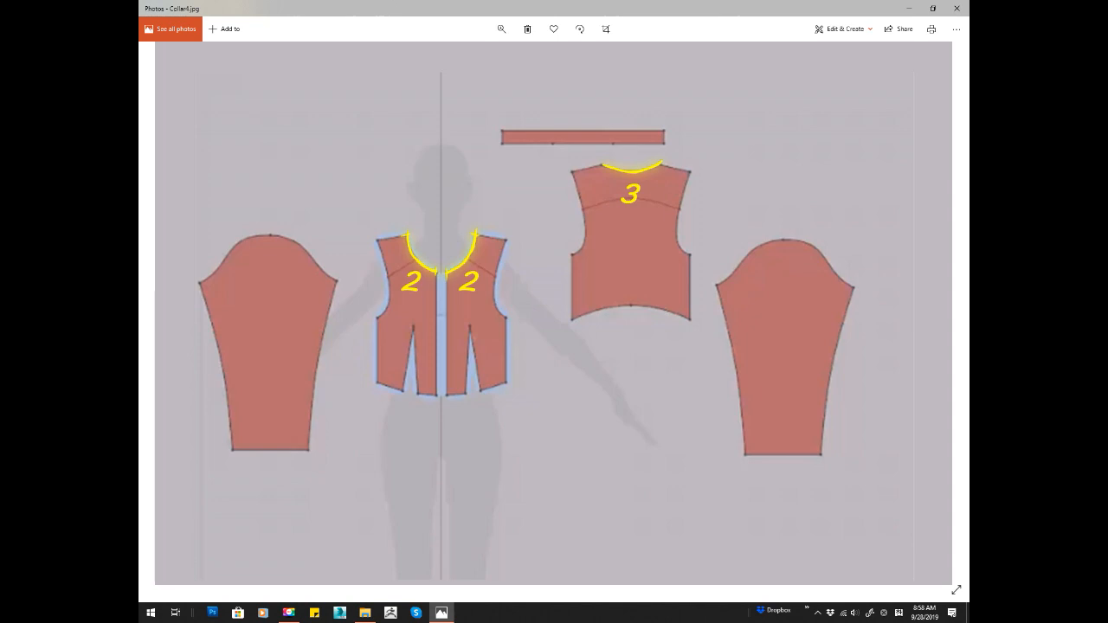
key("Right")
key("Right")
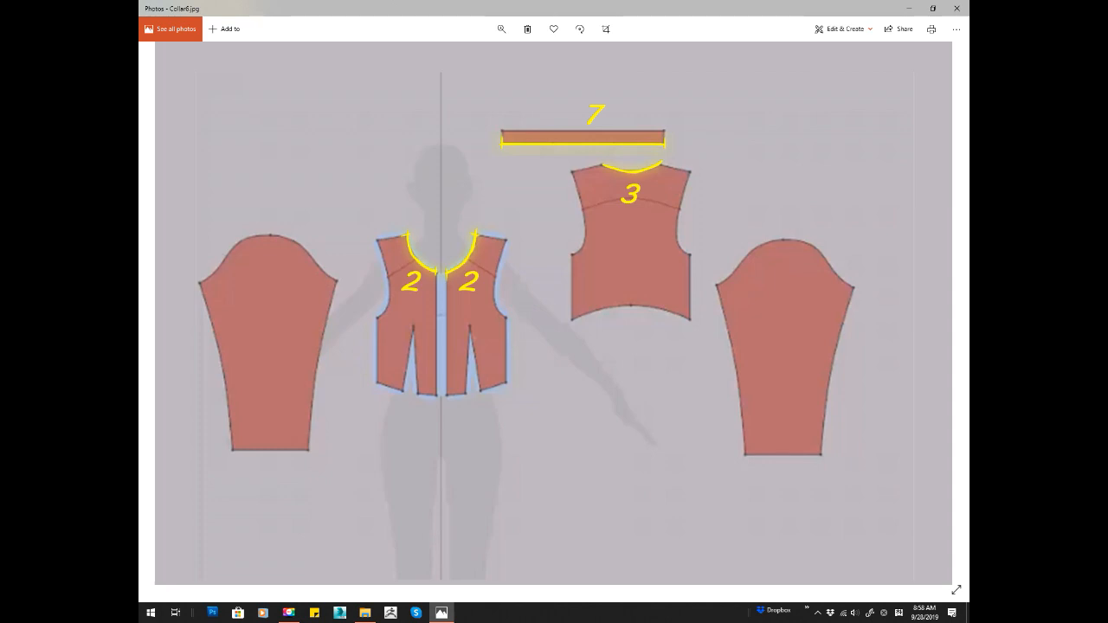
key("Right")
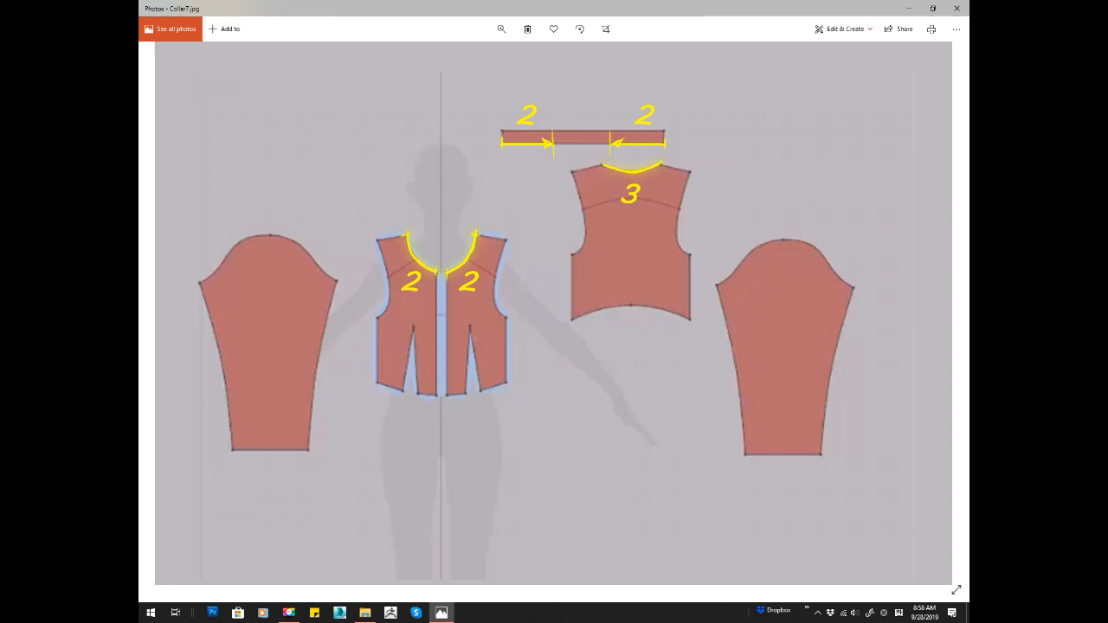
key("Right")
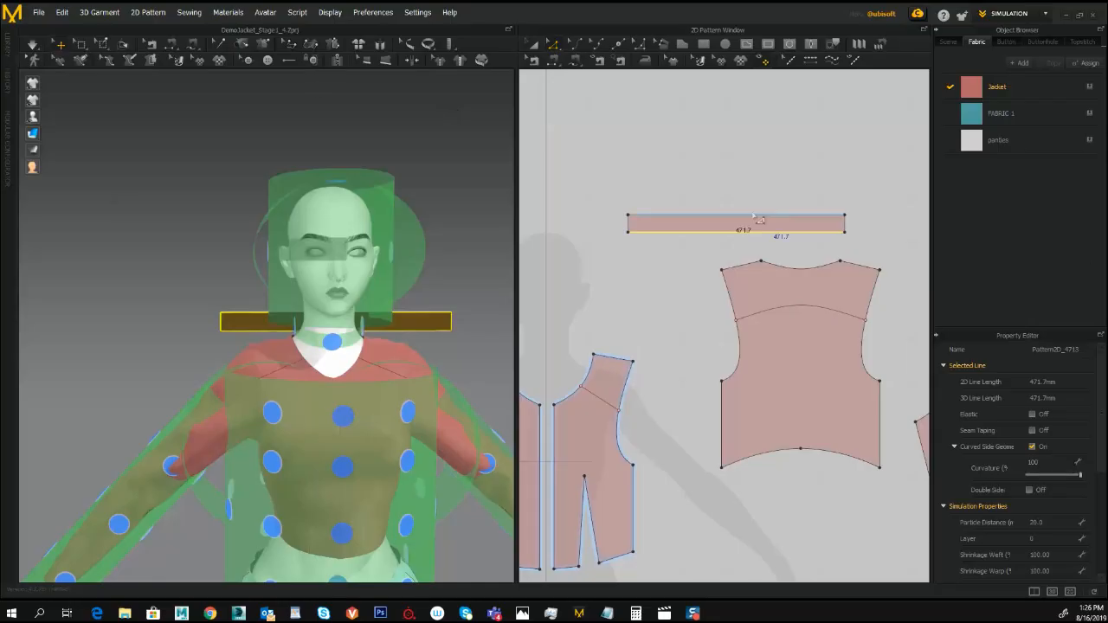
- Split the collar strip's lower edge into segments of 147.6, 176.8 and 147.6 mm to match the front and back necklines
right_click(629, 229)
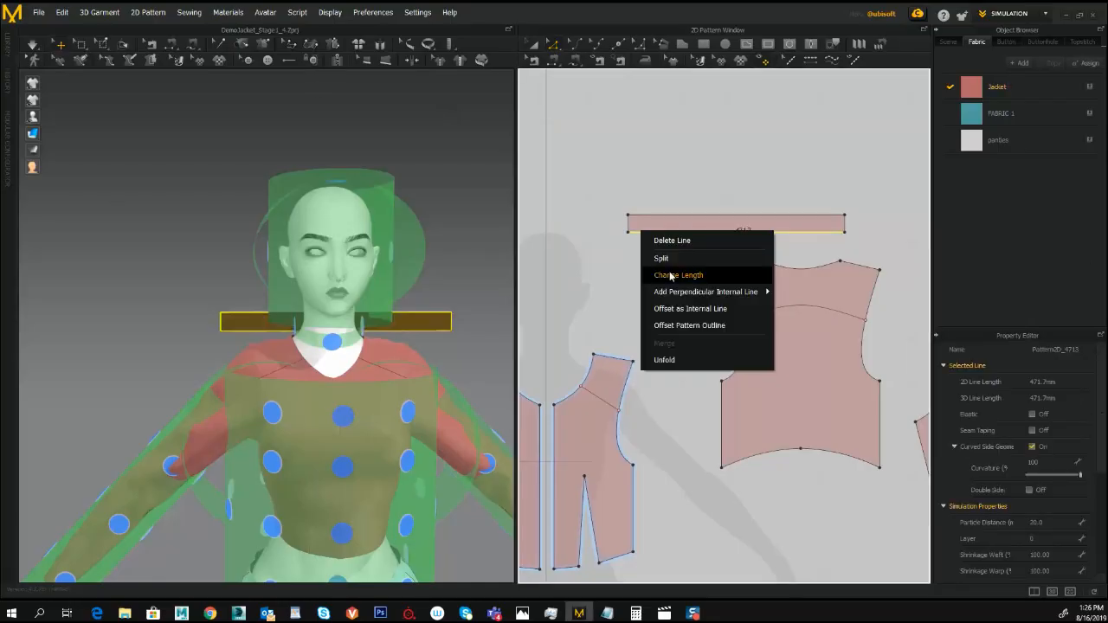
left_click(654, 255)
type("147.6")
left_click_drag(430, 226, 550, 222)
key("Return")
right_click(819, 232)
left_click(841, 258)
type("176.8")
key("Return")
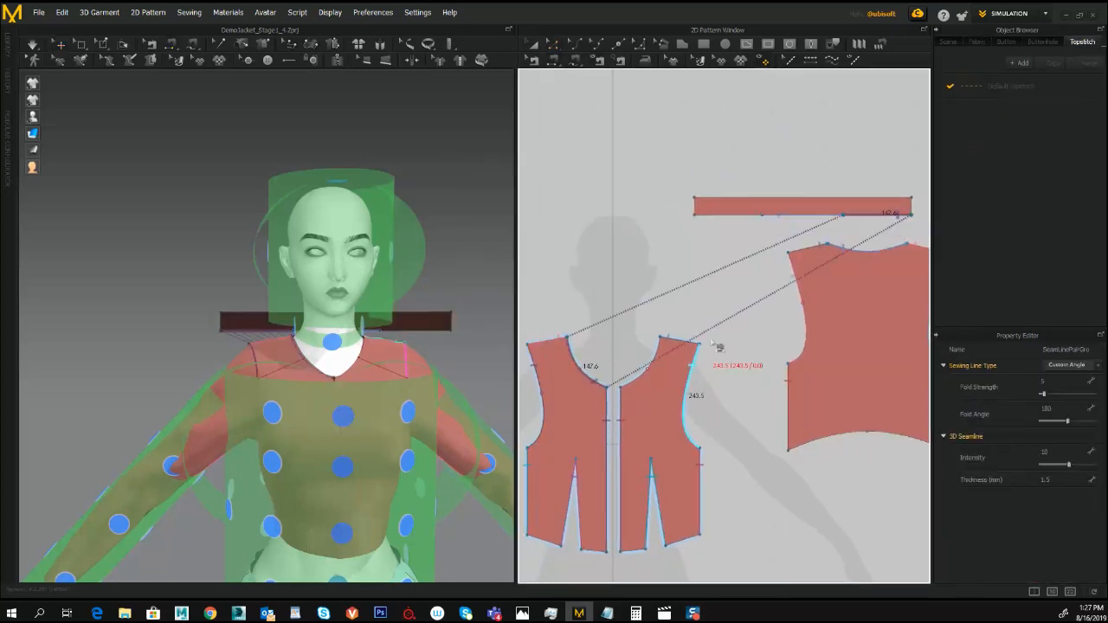
- Simulate the jacket with the collar strip sewn to the front and back necklines
left_click(31, 45)
right_click_drag(165, 124, 136, 116)
scroll(321, 342, "up", 5)
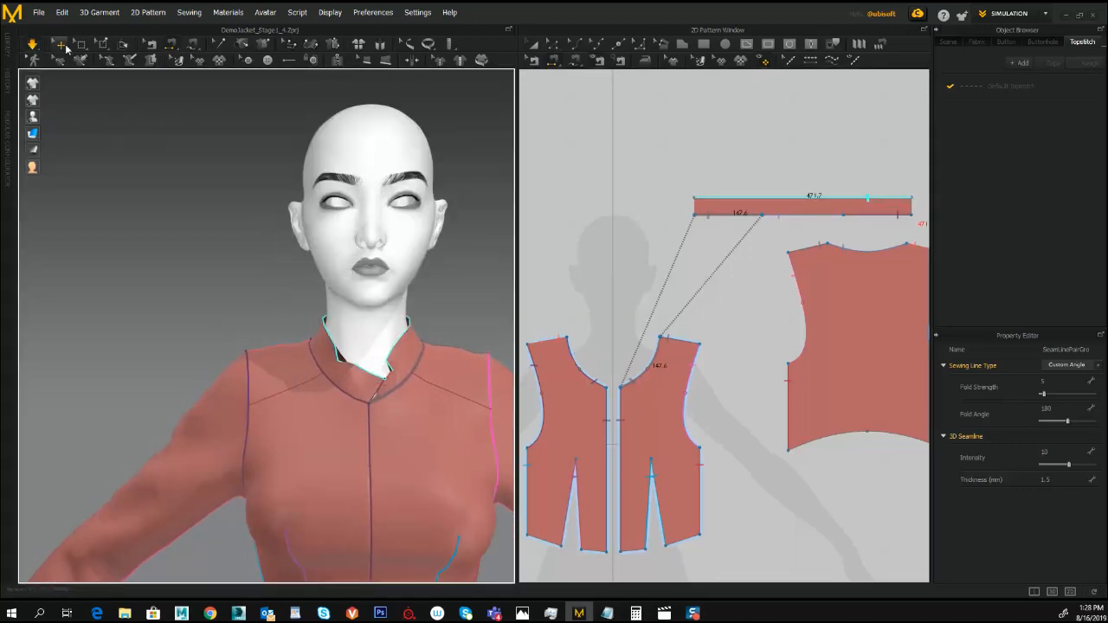
- Pull the collar's front ends and upper edge around the neck during simulation to arrange the standing collar
left_click(330, 397)
right_click_drag(329, 397, 360, 378)
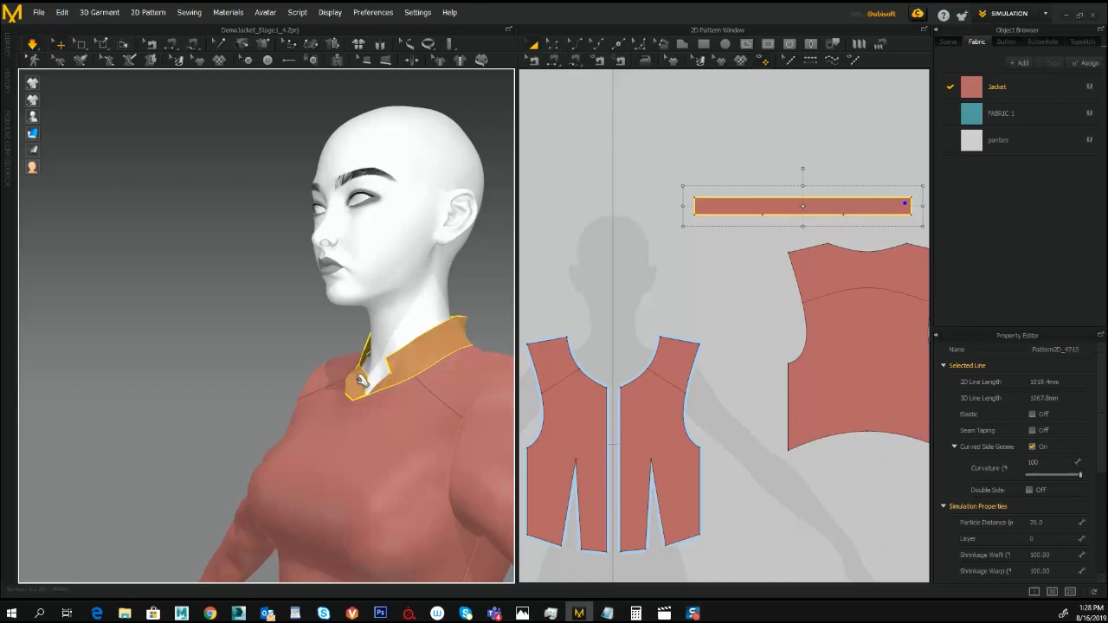
left_click_drag(361, 380, 325, 340)
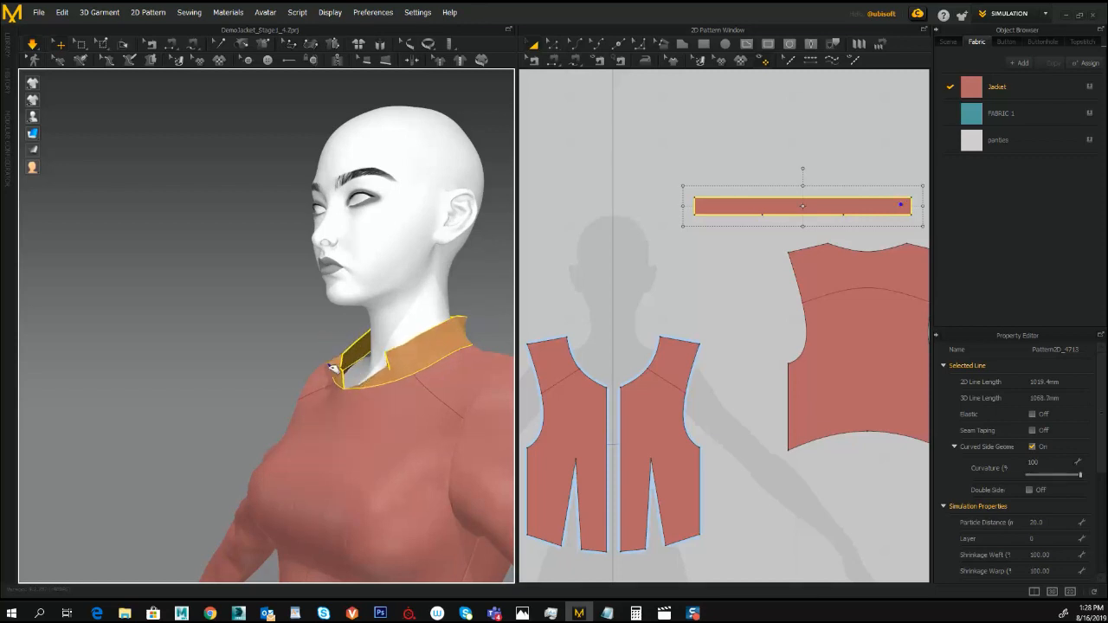
right_click_drag(365, 381, 372, 358)
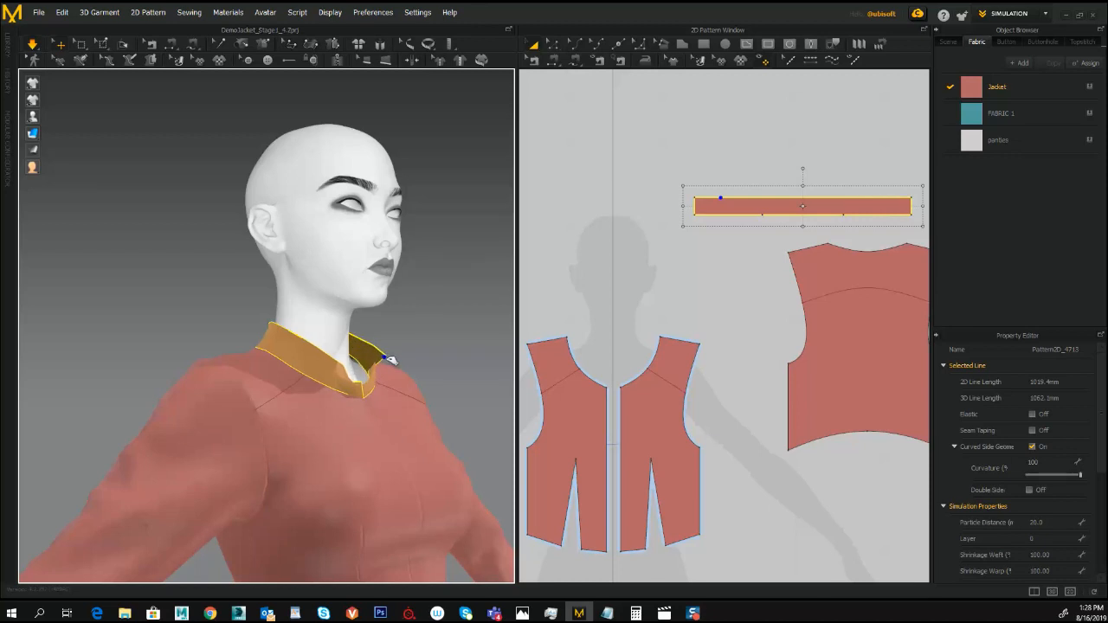
right_click_drag(390, 360, 354, 383)
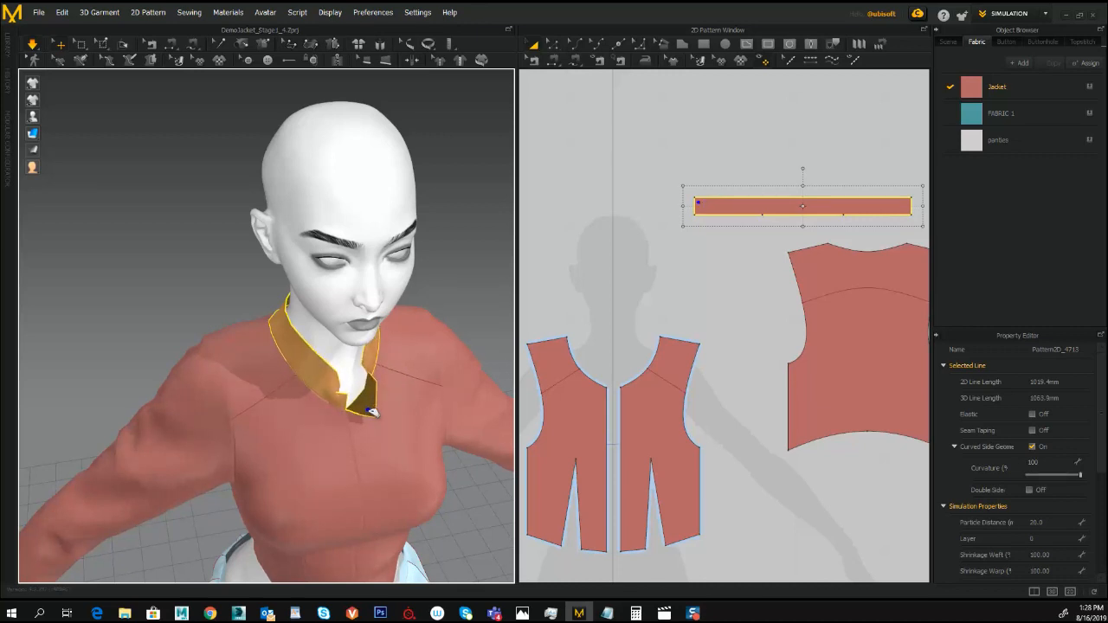
right_click_drag(306, 312, 311, 385)
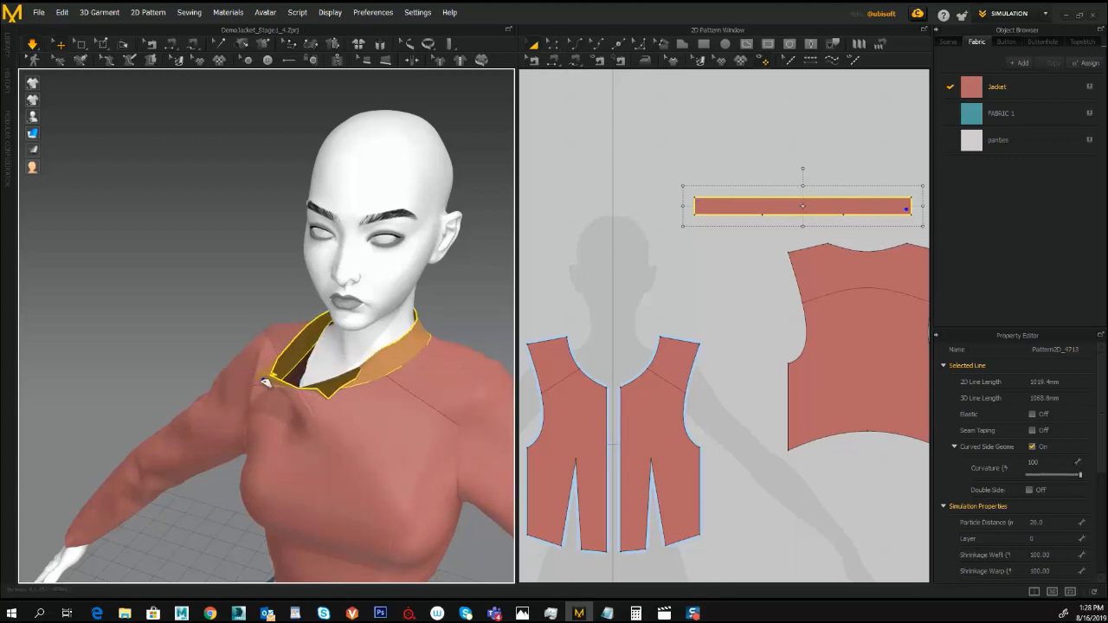
right_click_drag(268, 374, 257, 182)
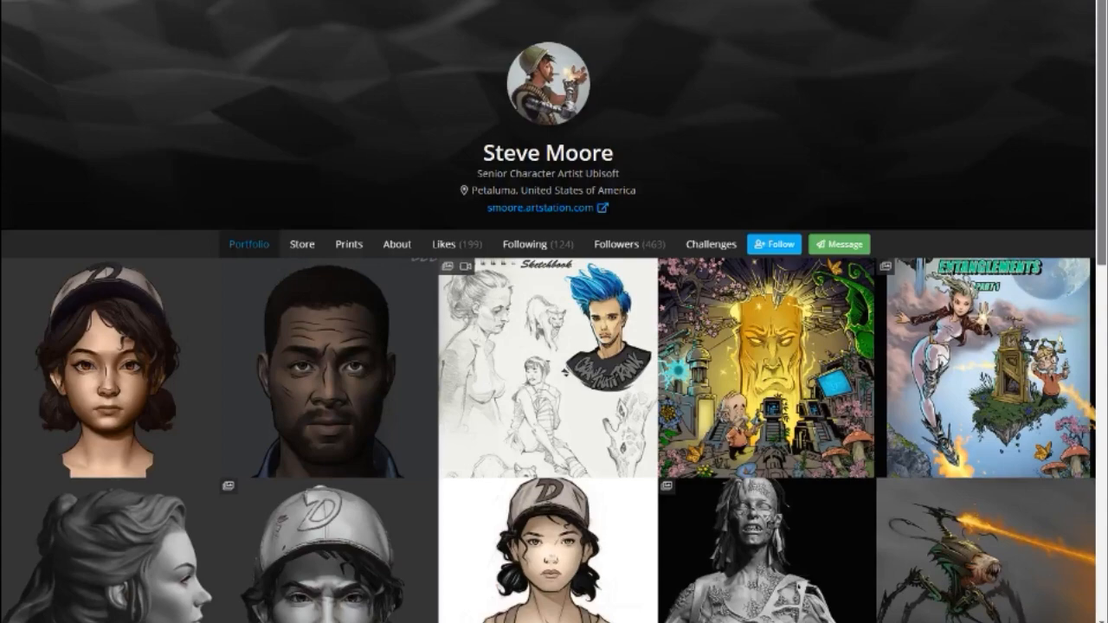
- Switch to ArtStation, browse the artist's portfolio and open the artwork "SheUn walking her Pet"
scroll(555, 312, "down", 3)
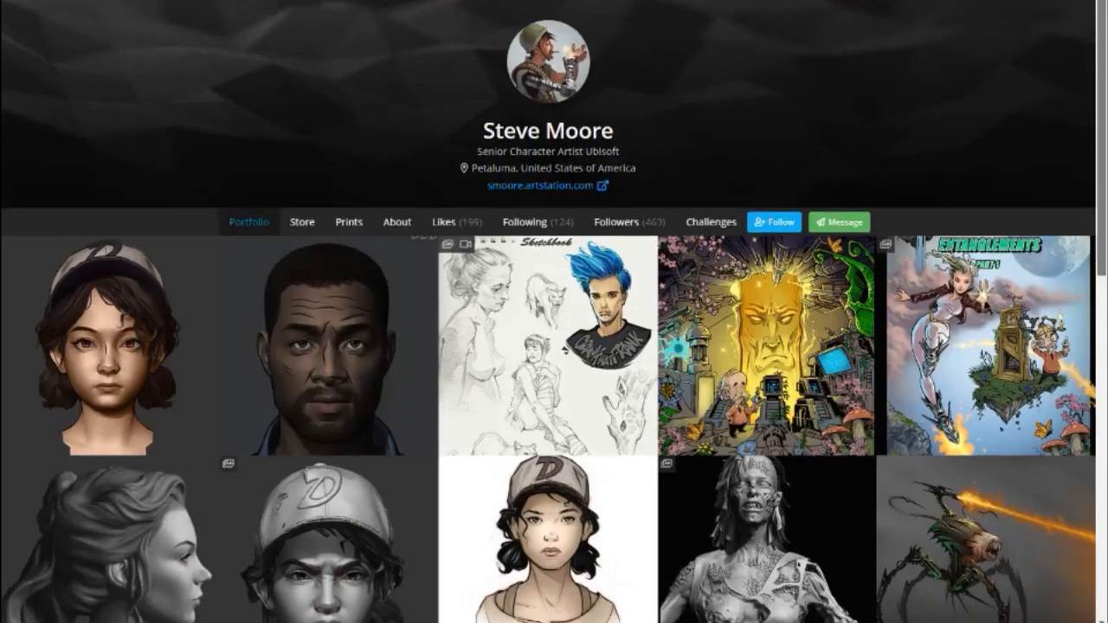
scroll(555, 311, "down", 4)
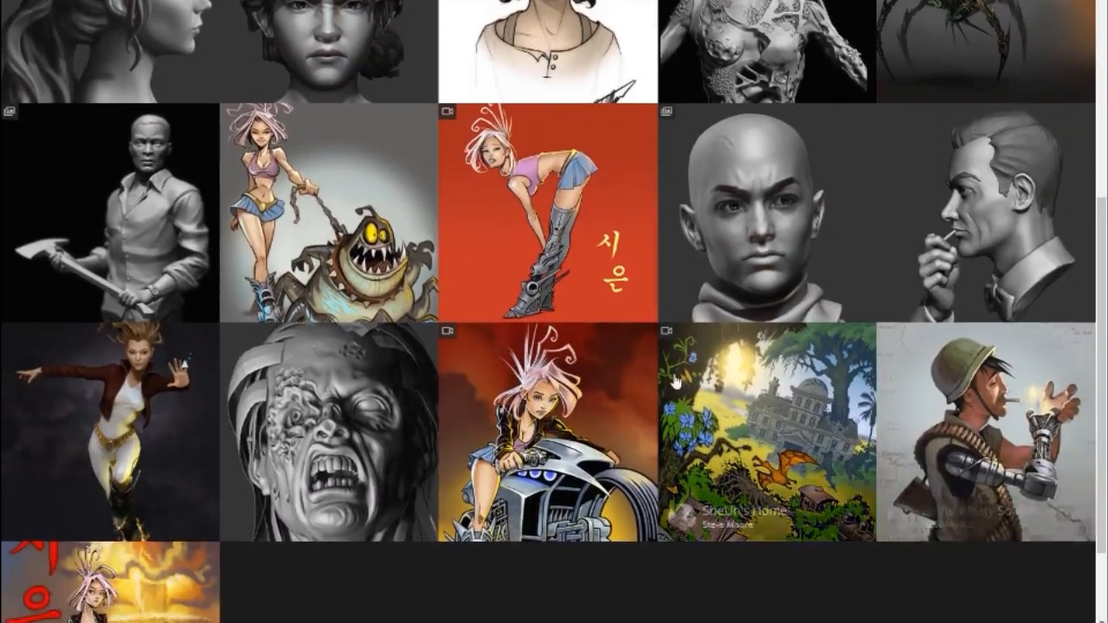
left_click(329, 243)
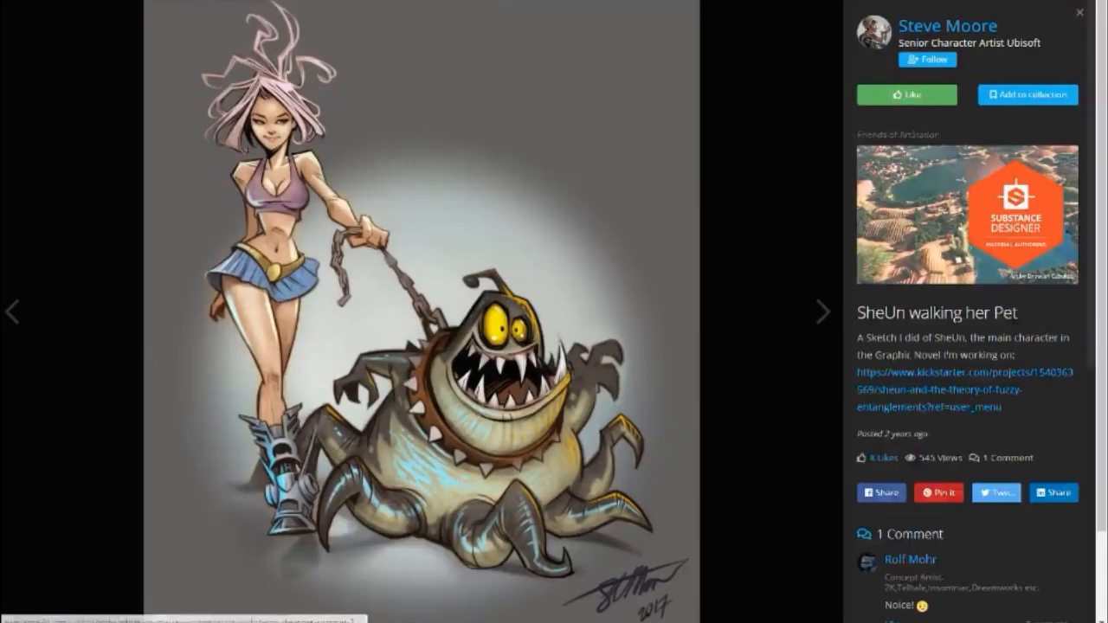